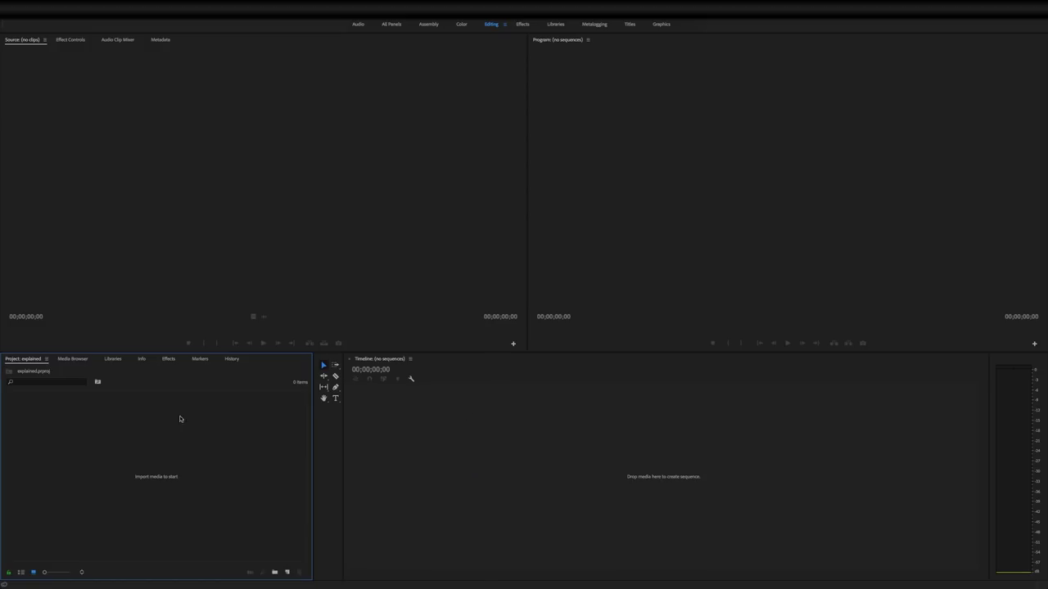
Step: Create Sequence 01 from the AVCHD 1080p30 preset via New Item > Sequence
{"action": "right_click", "coordinate": [192, 448]}
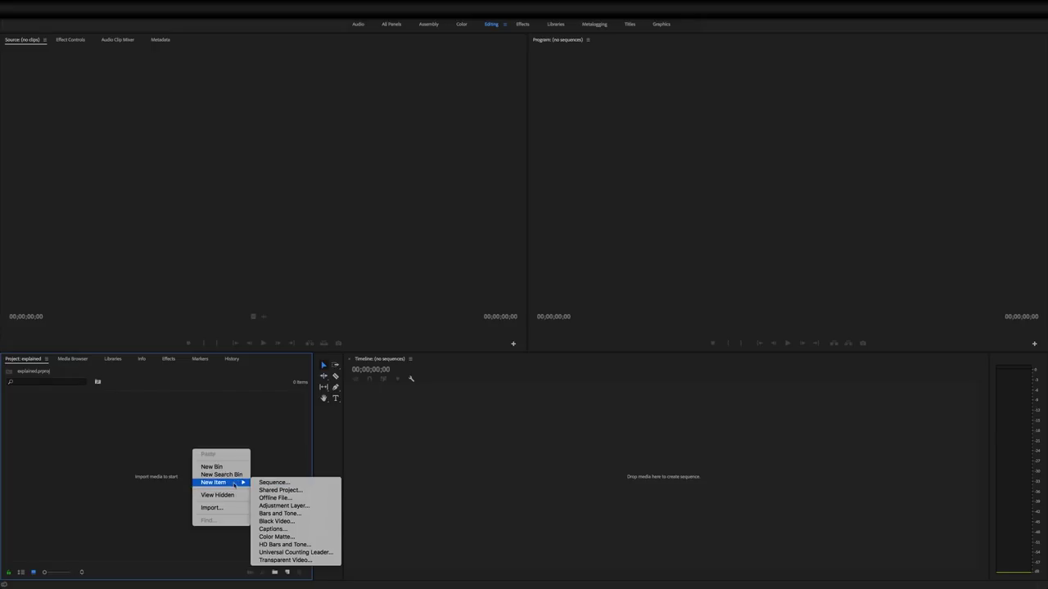
{"action": "left_click", "coordinate": [254, 483]}
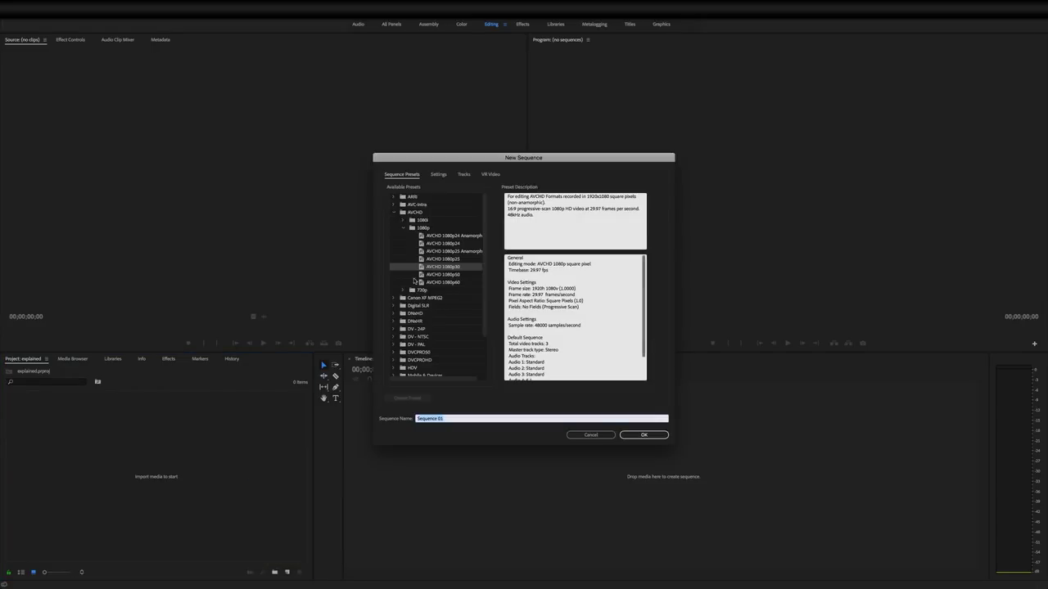
{"action": "left_click_drag", "start_coordinate": [526, 160], "coordinate": [537, 157]}
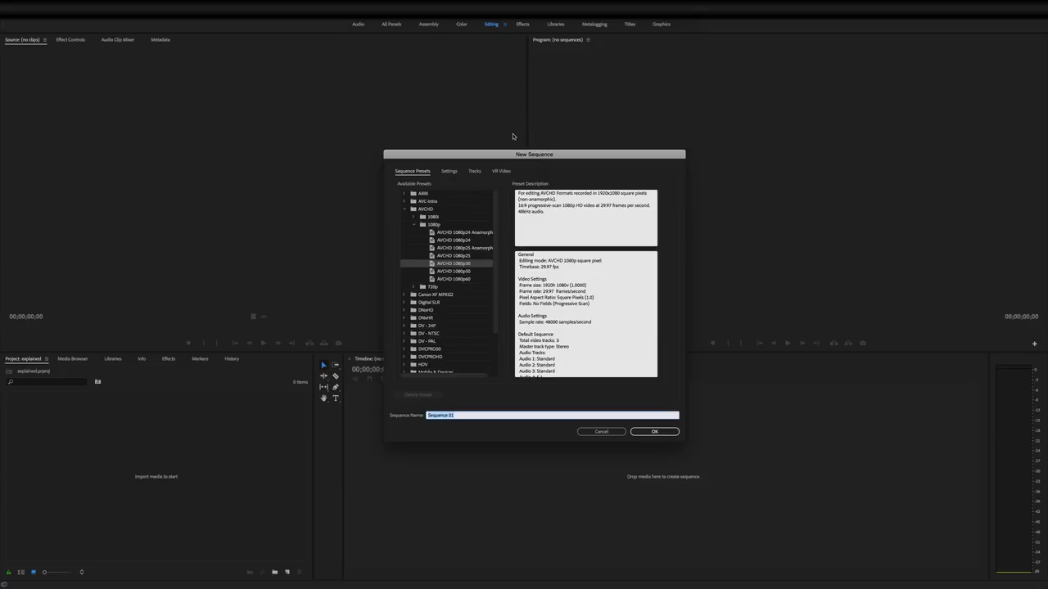
{"action": "mouse_move", "coordinate": [542, 158]}
{"action": "left_mouse_down"}
{"action": "mouse_move", "coordinate": [552, 151]}
{"action": "mouse_move", "coordinate": [527, 154]}
{"action": "mouse_move", "coordinate": [541, 150]}
{"action": "left_mouse_up"}
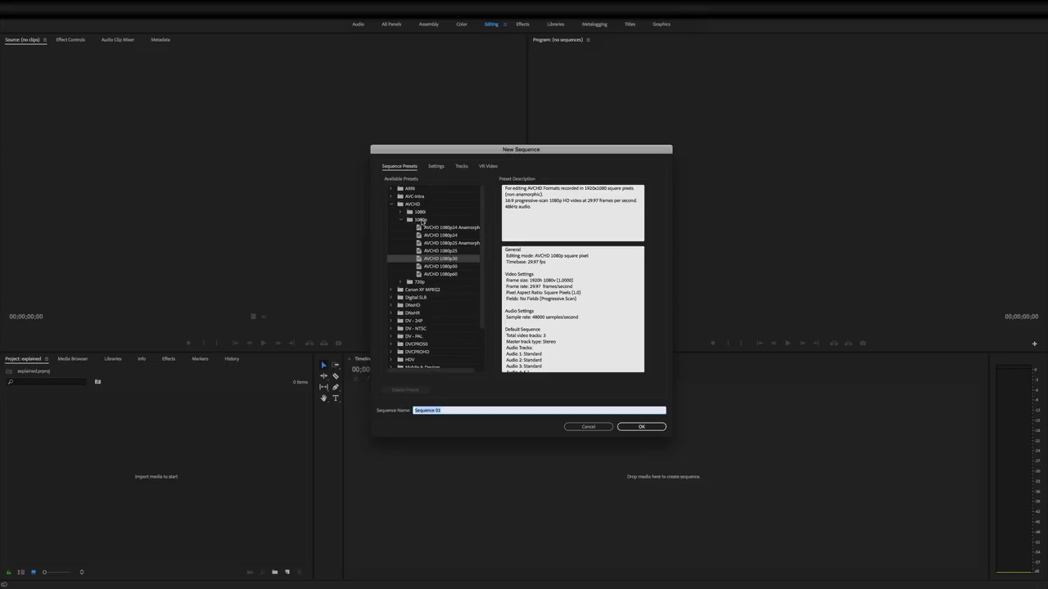
{"action": "left_click", "coordinate": [459, 259]}
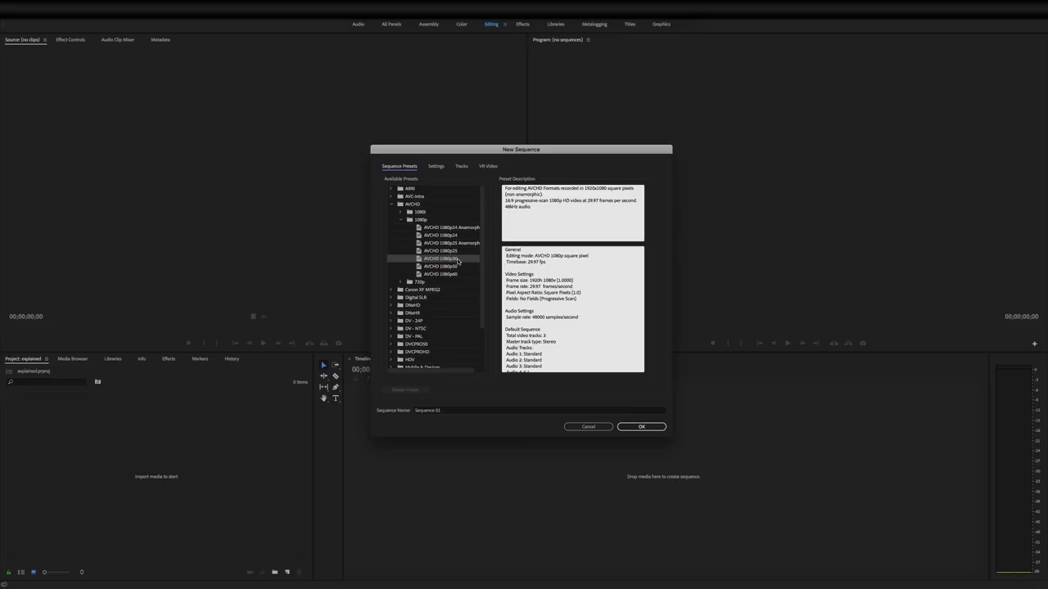
{"action": "left_click", "coordinate": [642, 426]}
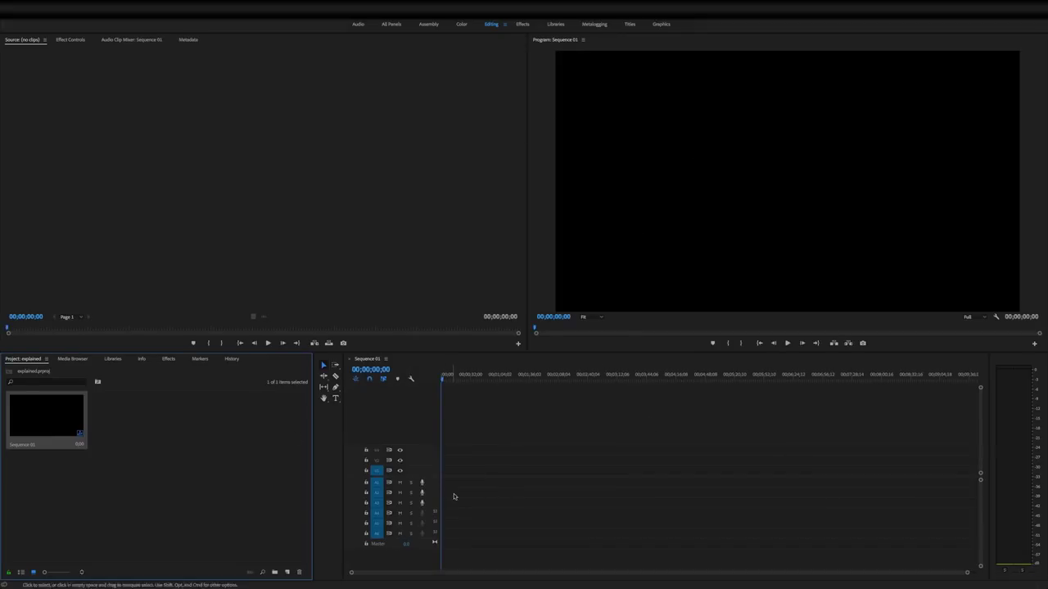
Step: Expand the Video 1 and Audio 1 track heights
{"action": "double_click", "coordinate": [424, 473]}
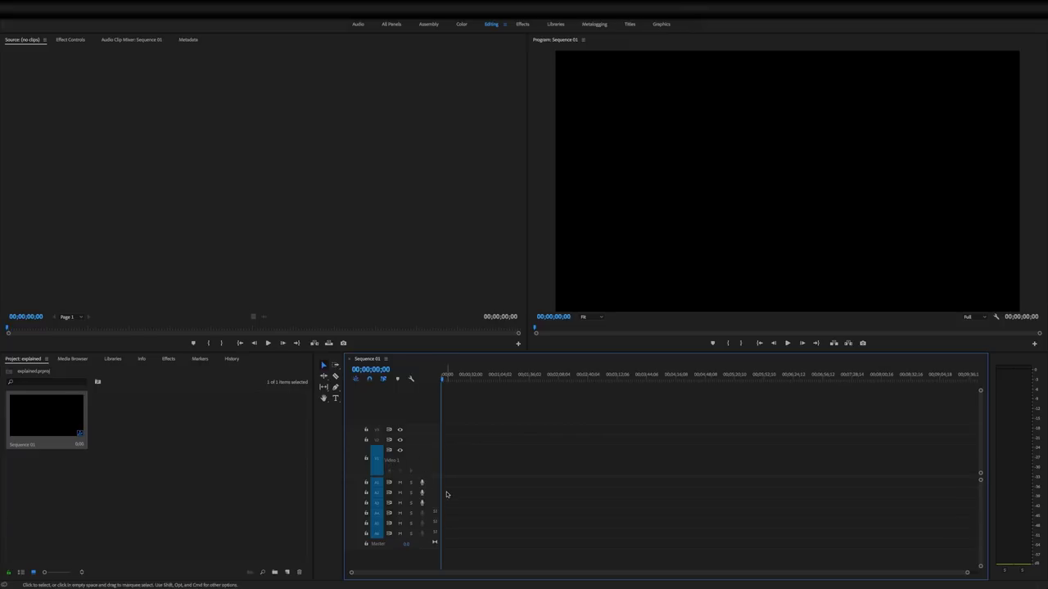
{"action": "double_click", "coordinate": [434, 484]}
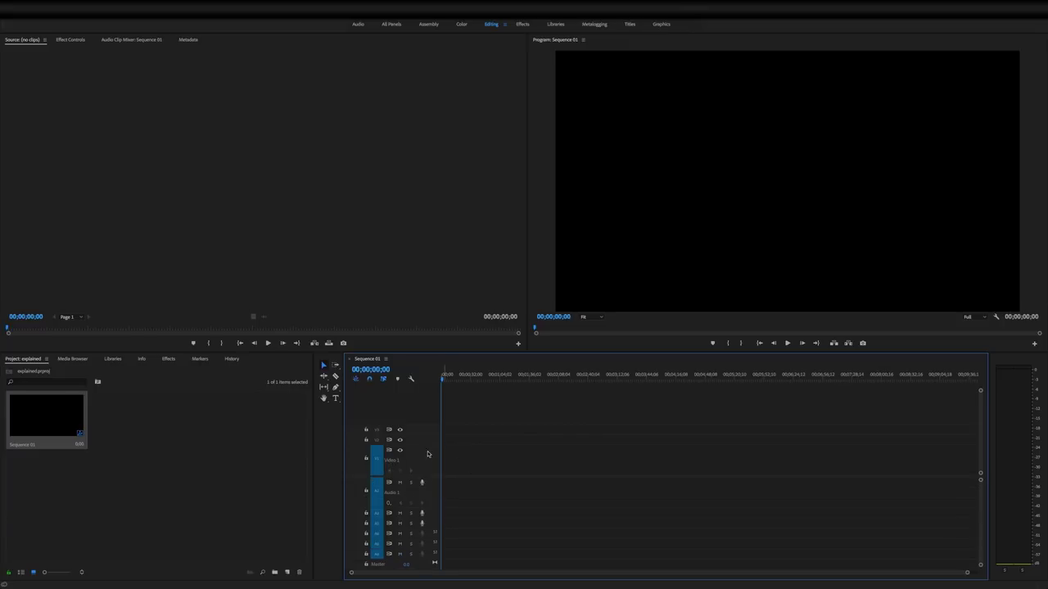
{"action": "left_click_drag", "start_coordinate": [966, 571], "coordinate": [462, 573]}
Step: Import GOPR8573.MP4 into the Project panel
{"action": "right_click", "coordinate": [172, 420]}
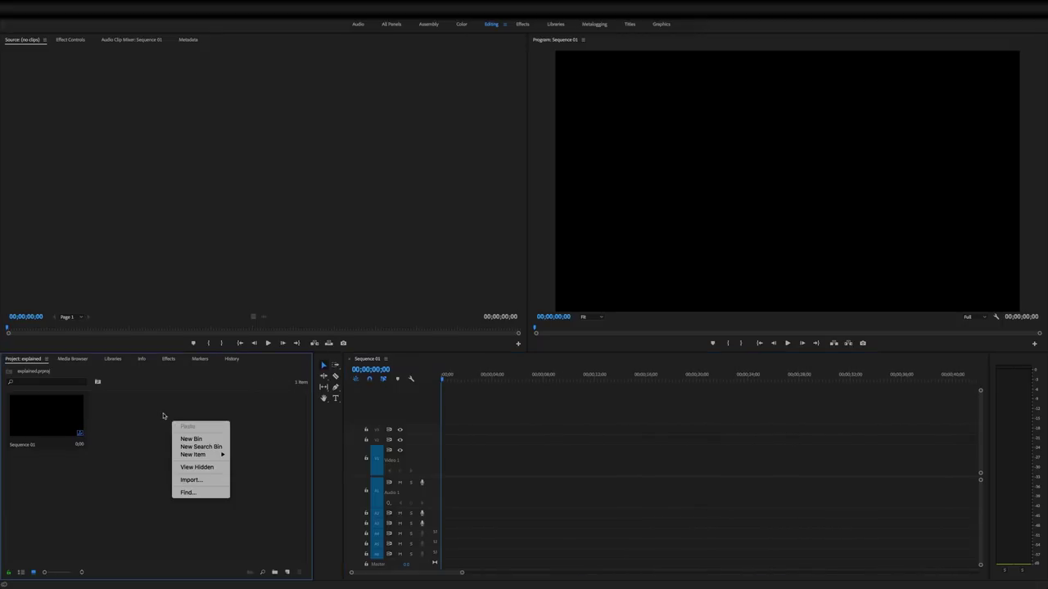
{"action": "left_click", "coordinate": [190, 480]}
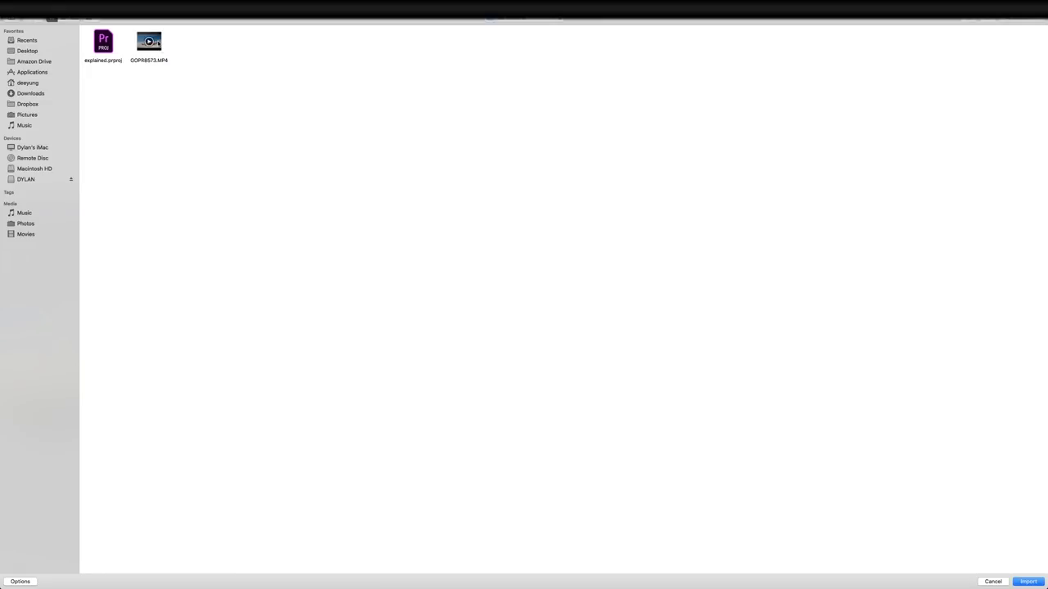
{"action": "double_click", "coordinate": [158, 44]}
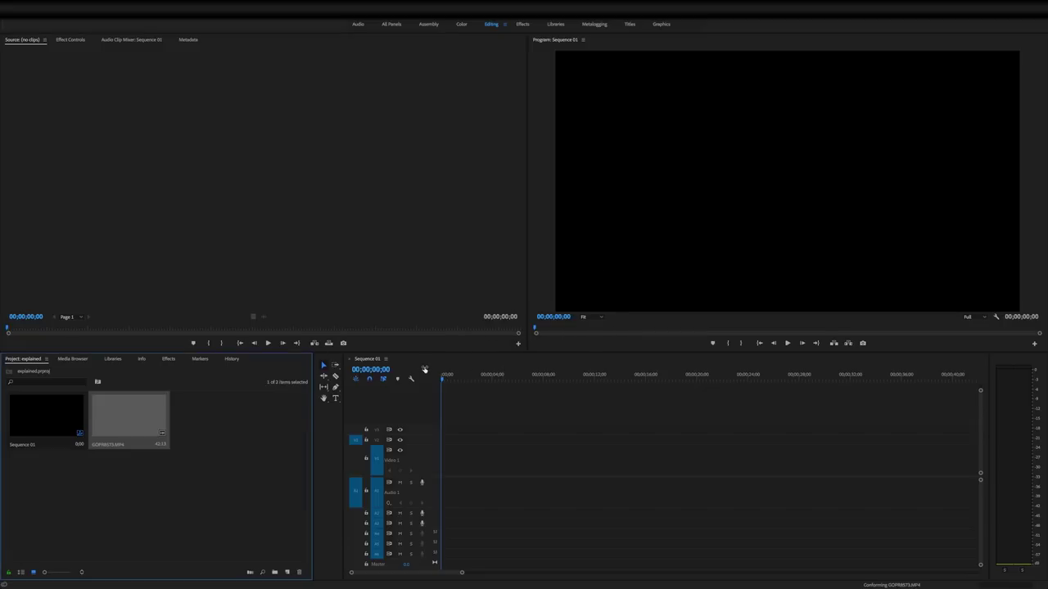
Step: Load GOPR8573.MP4 in the Source monitor and set its In point at 11:28:01:02
{"action": "double_click", "coordinate": [126, 407]}
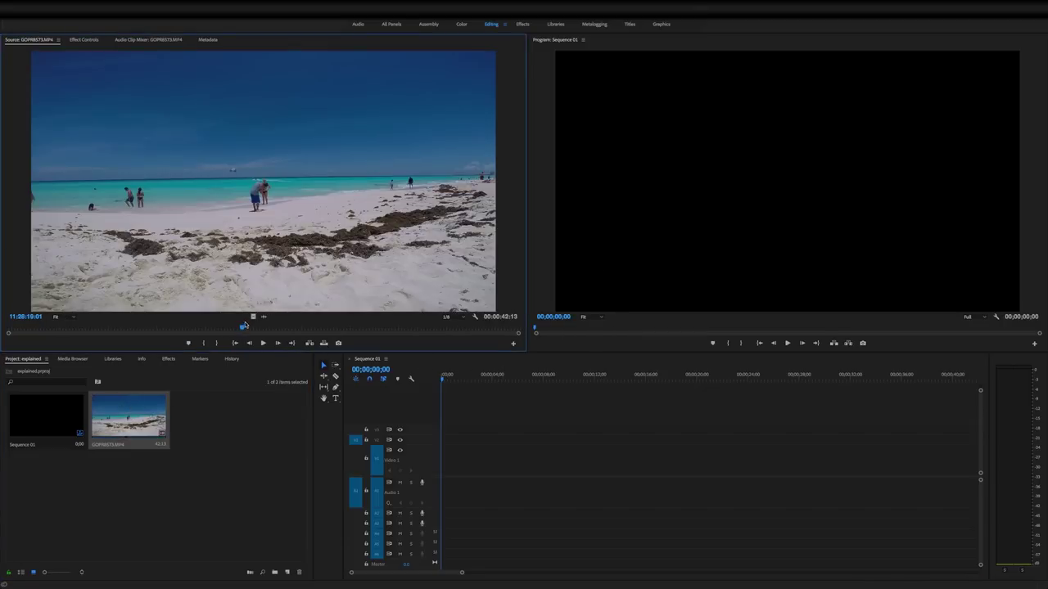
{"action": "left_click_drag", "start_coordinate": [243, 326], "coordinate": [25, 339]}
{"action": "key", "text": "i"}
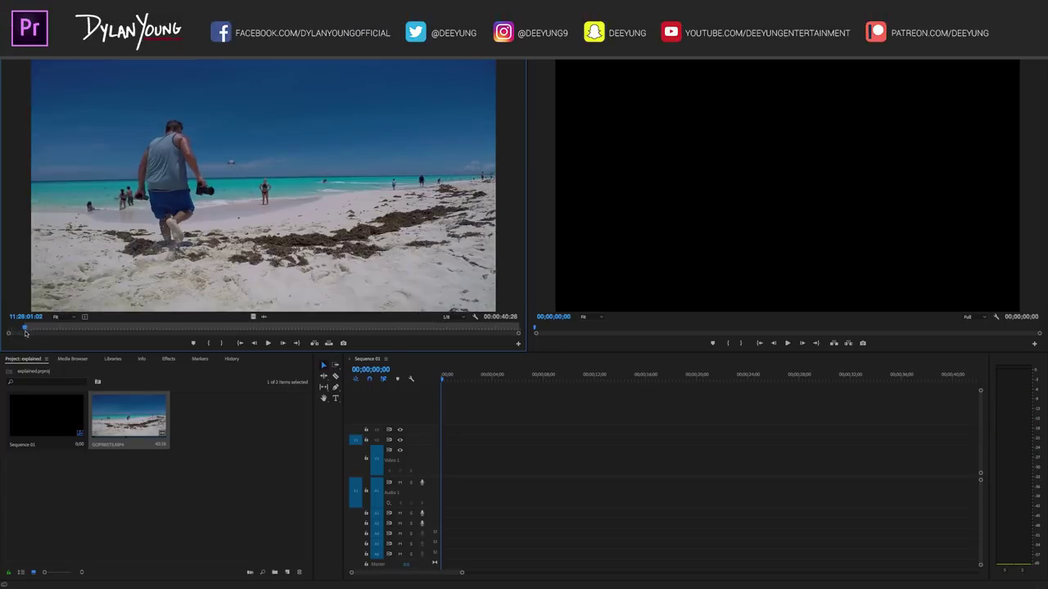
{"action": "left_click_drag", "start_coordinate": [25, 329], "coordinate": [519, 331]}
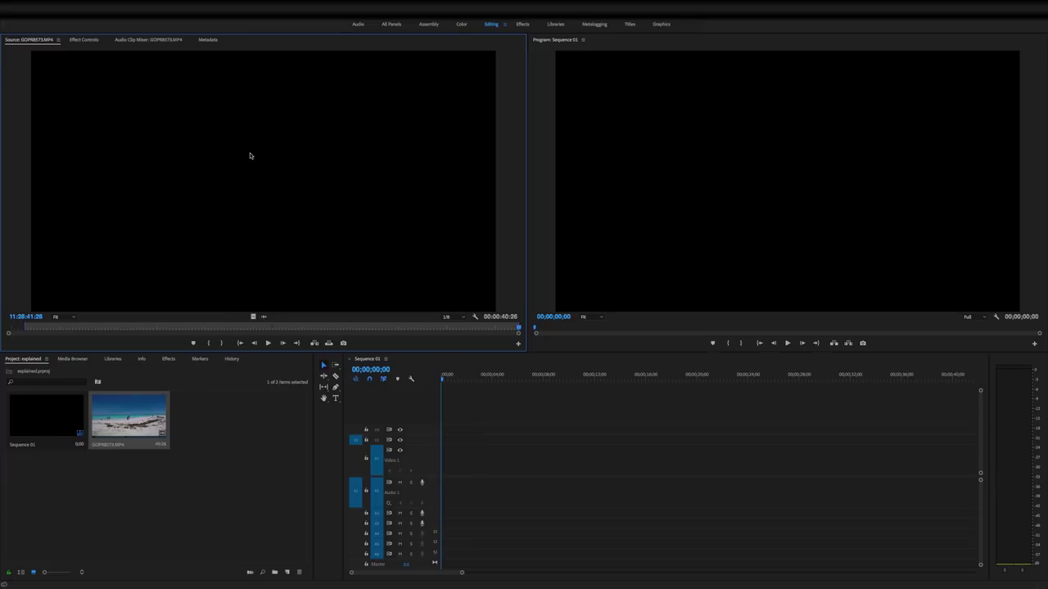
Step: Drop the trimmed clip into the sequence, keeping existing settings, then delete it
{"action": "left_click_drag", "start_coordinate": [379, 294], "coordinate": [529, 468]}
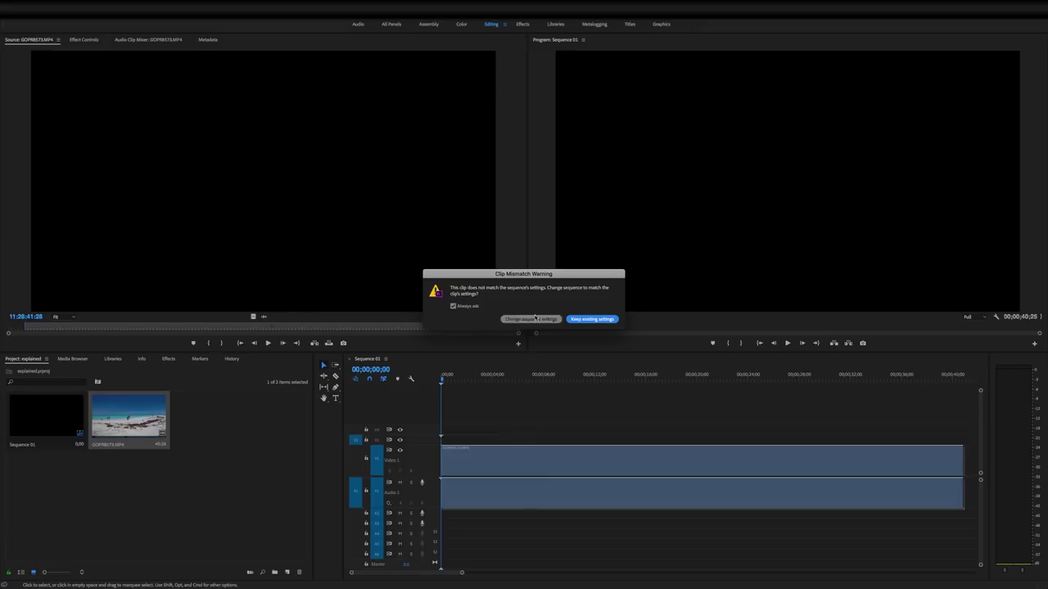
{"action": "left_click", "coordinate": [592, 319]}
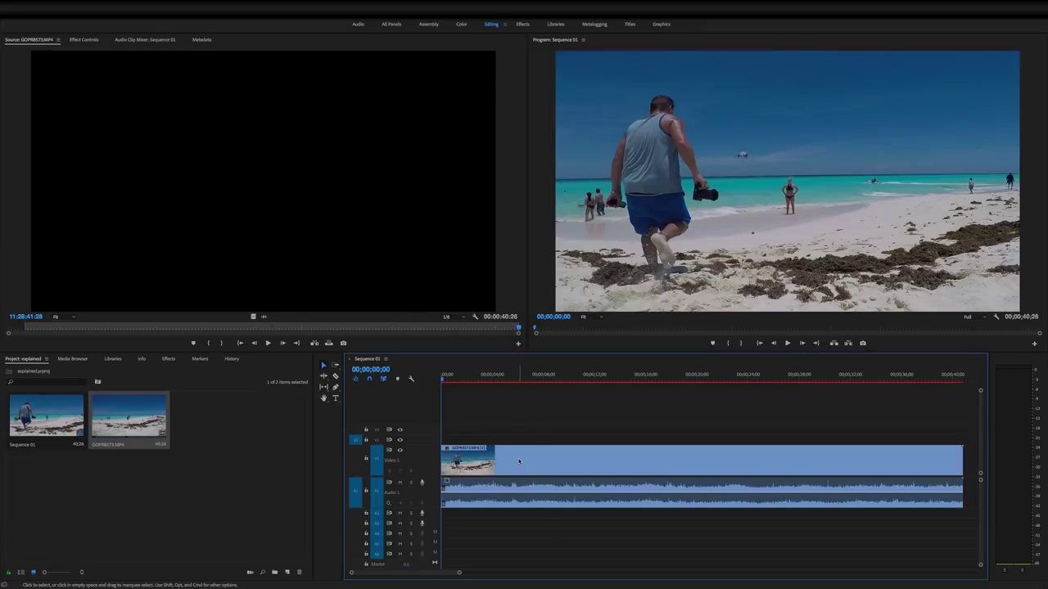
{"action": "left_click", "coordinate": [519, 462]}
{"action": "key", "text": "Delete"}
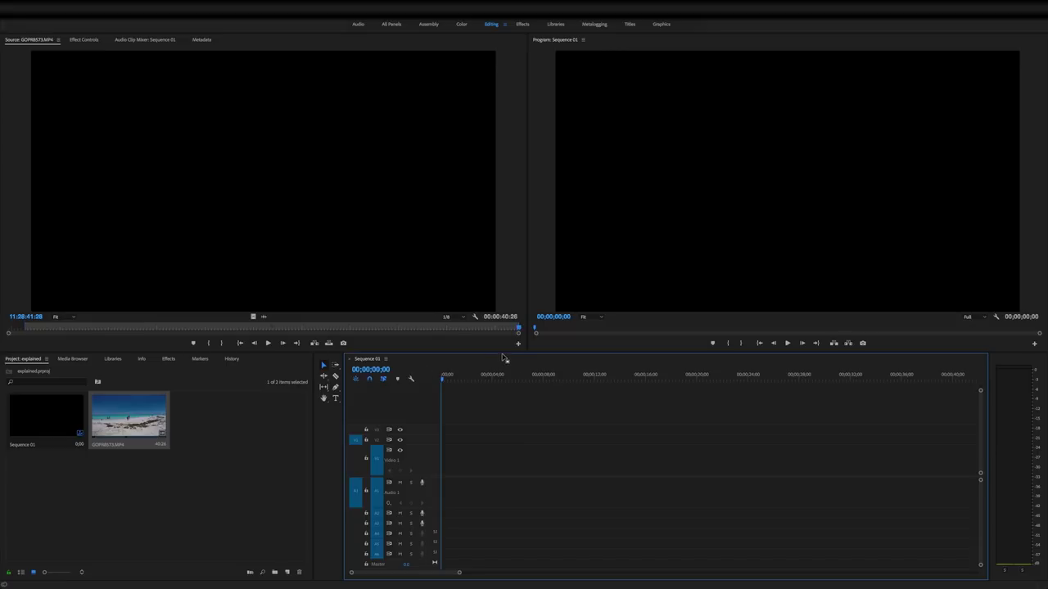
Step: Add only the clip's video from a beach frame, then undo it
{"action": "left_click_drag", "start_coordinate": [518, 329], "coordinate": [368, 328]}
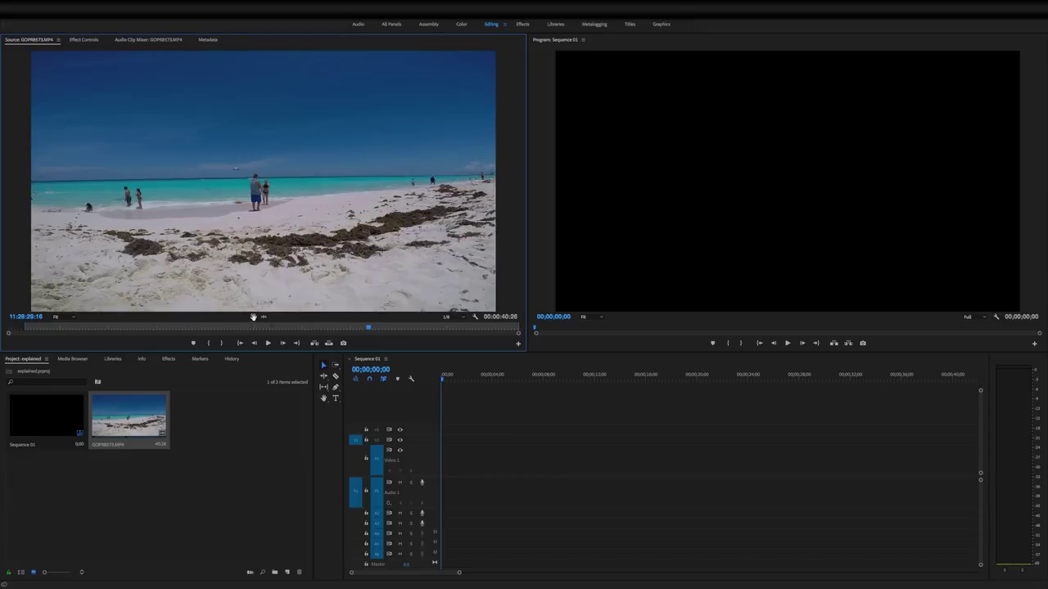
{"action": "left_click_drag", "start_coordinate": [253, 316], "coordinate": [519, 452]}
{"action": "left_click", "coordinate": [581, 319]}
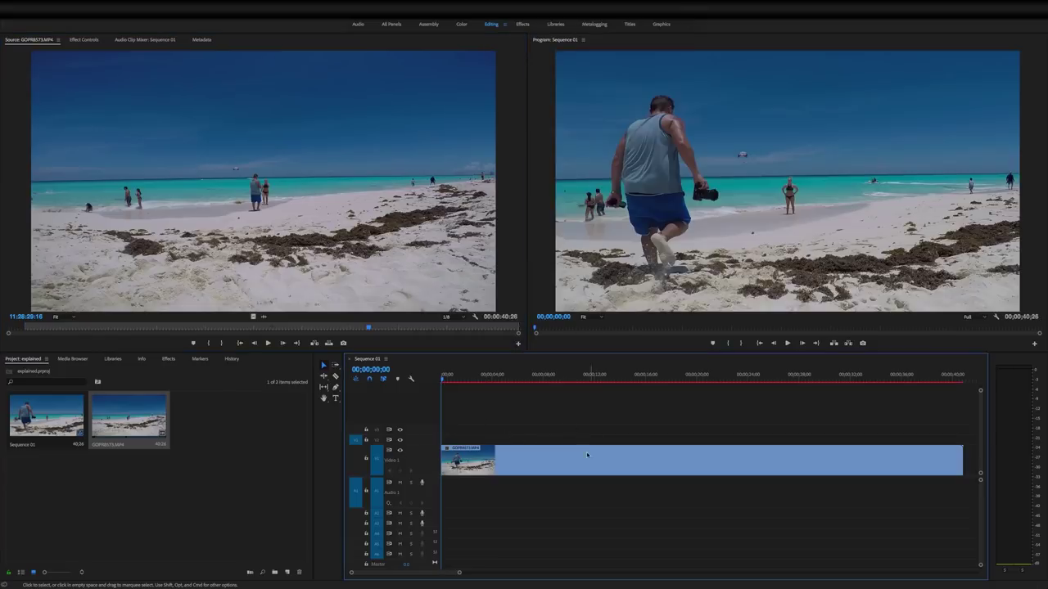
{"action": "key", "text": "ctrl+z"}
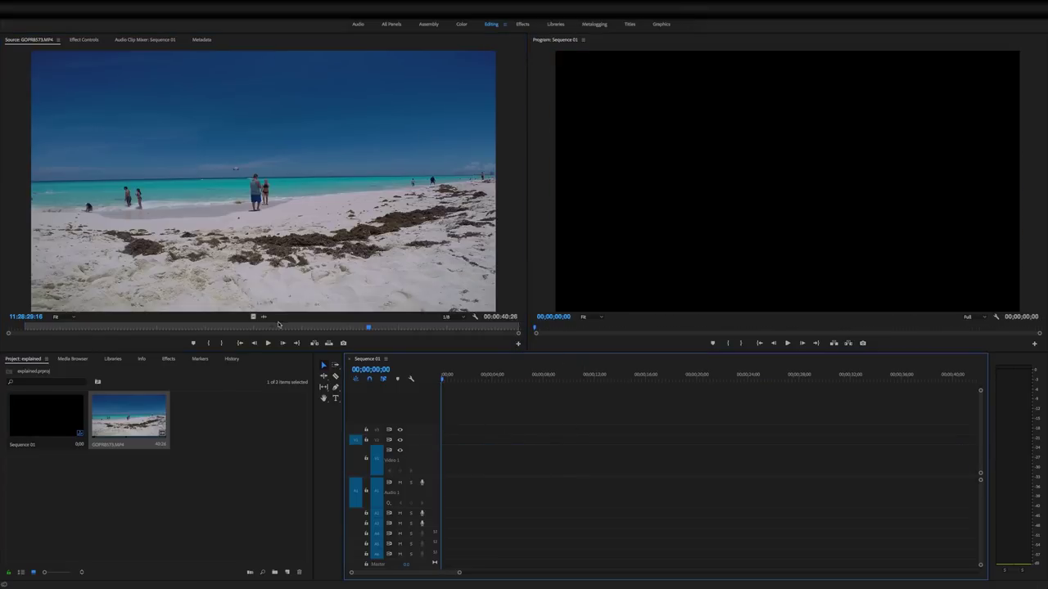
Step: Place the clip's video and audio together at the start of V1/A1, keeping sequence settings
{"action": "left_click_drag", "start_coordinate": [263, 318], "coordinate": [453, 430]}
{"action": "left_click_drag", "start_coordinate": [262, 180], "coordinate": [435, 465]}
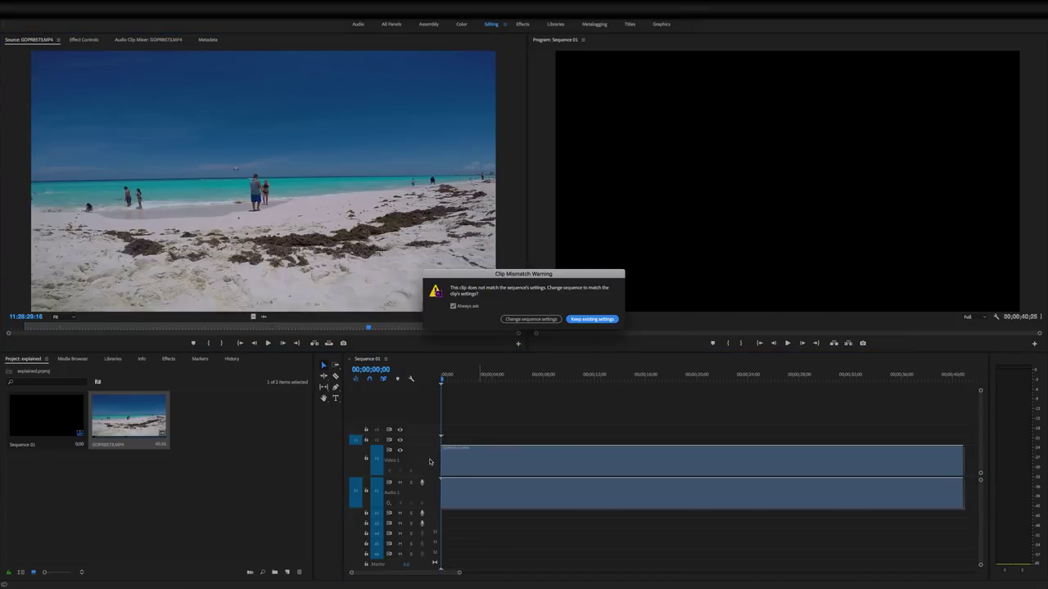
{"action": "left_click", "coordinate": [596, 320]}
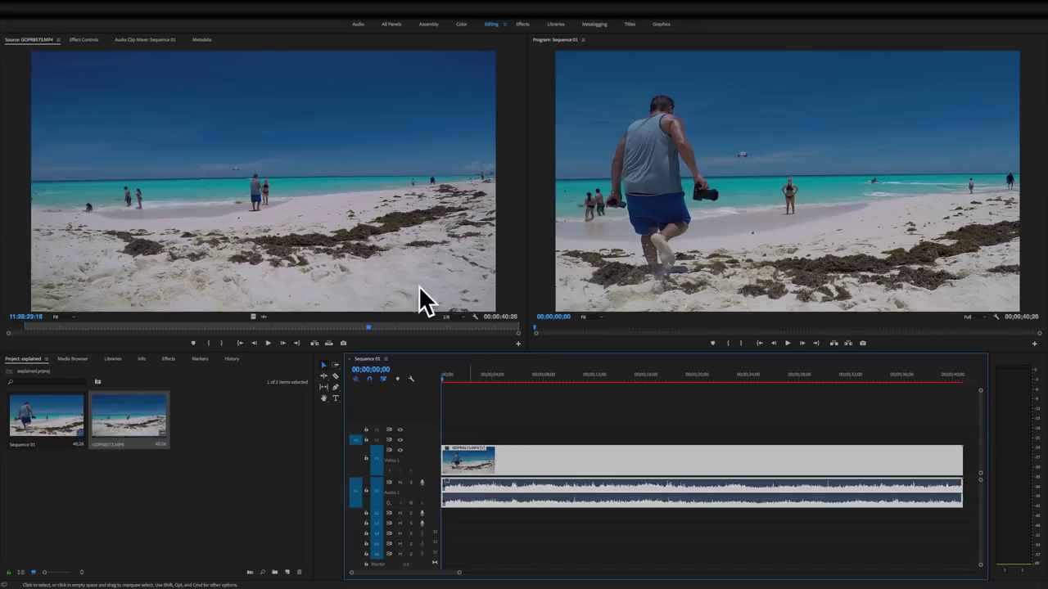
{"action": "left_click", "coordinate": [82, 40]}
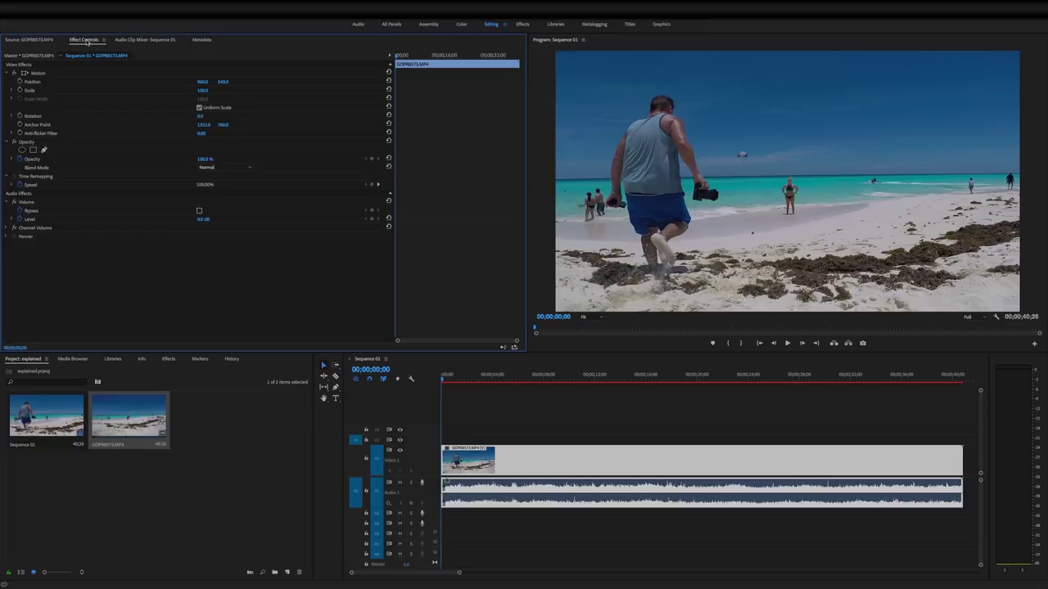
Step: Set the clip's Scale to 73 in Effect Controls
{"action": "left_click_drag", "start_coordinate": [203, 90], "coordinate": [176, 90]}
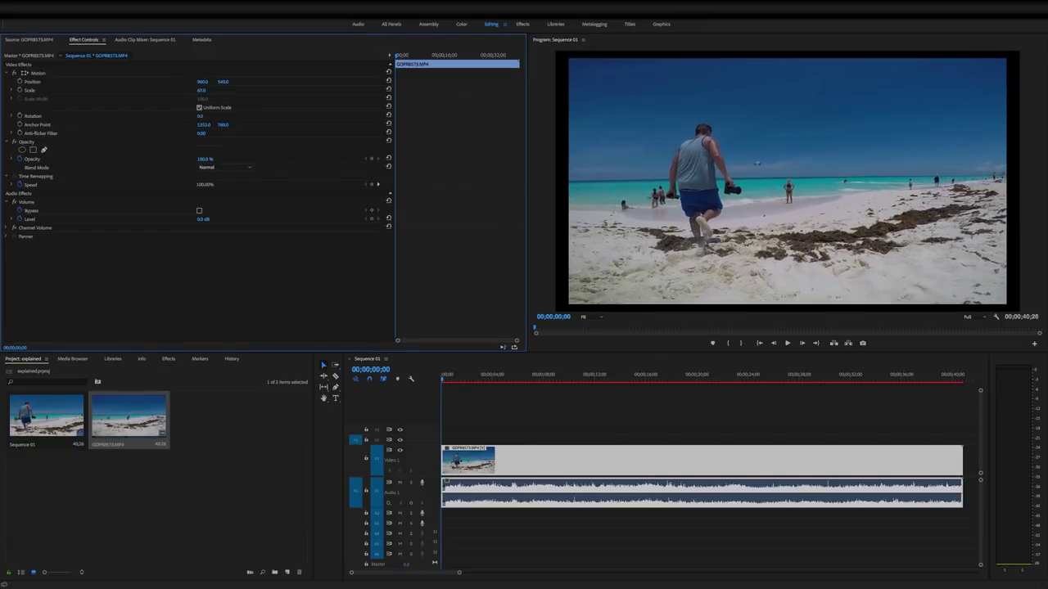
{"action": "left_click", "coordinate": [207, 91]}
{"action": "type", "text": "73"}
{"action": "key", "text": "Return"}
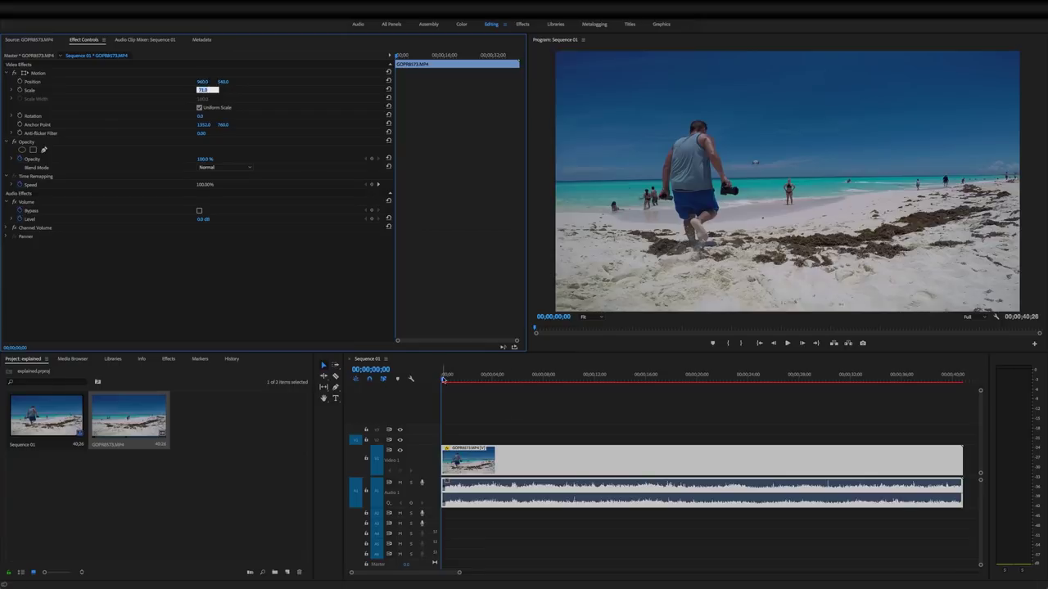
Step: Play and scrub through the sequence to review the scaled clip
{"action": "left_click_drag", "start_coordinate": [460, 575], "coordinate": [463, 573]}
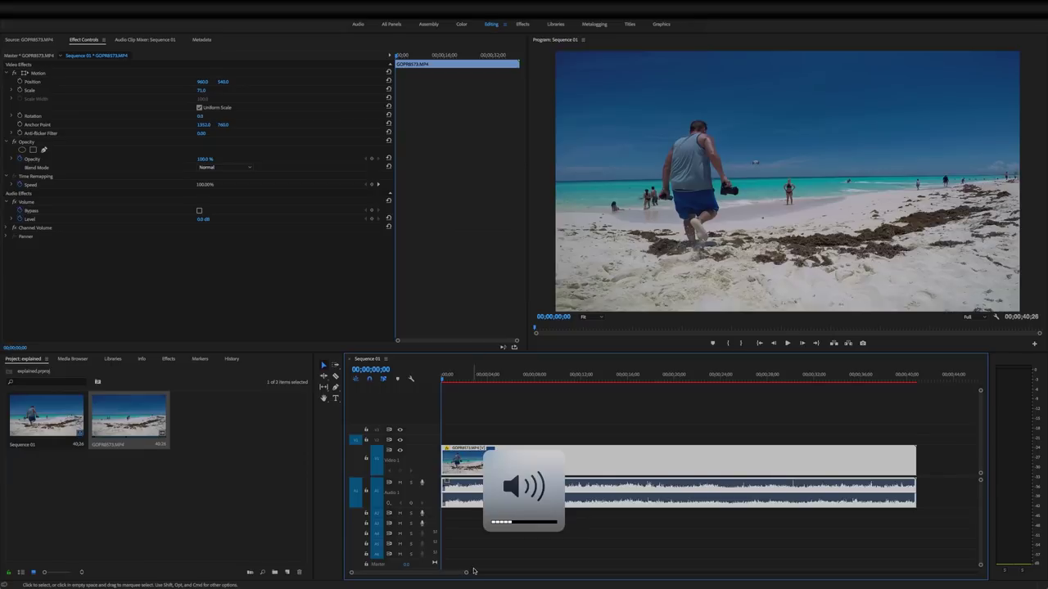
{"action": "key", "text": "space"}
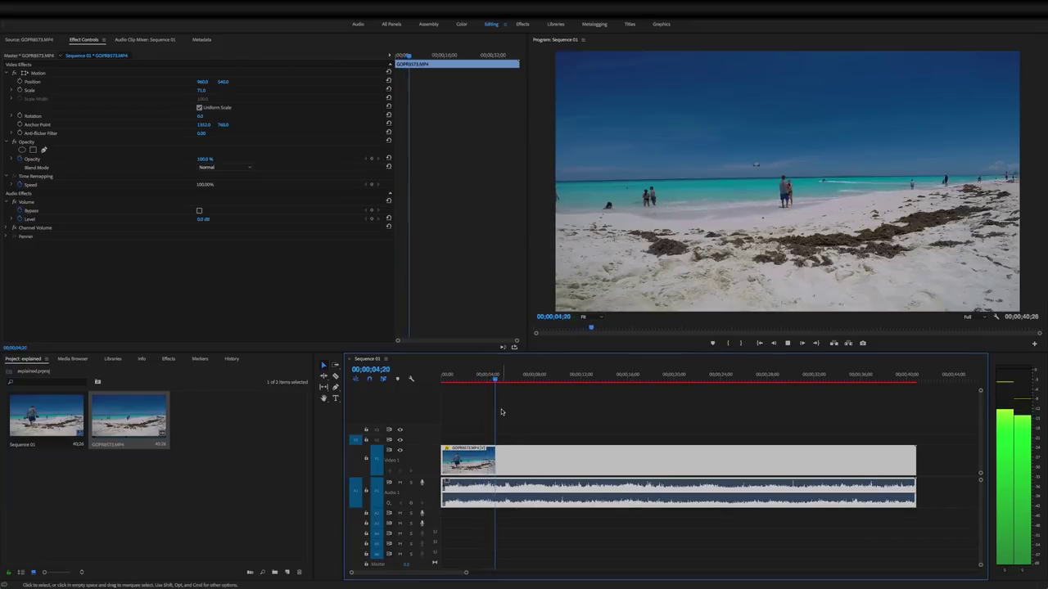
{"action": "left_click", "coordinate": [606, 377]}
{"action": "left_click_drag", "start_coordinate": [652, 397], "coordinate": [325, 398]}
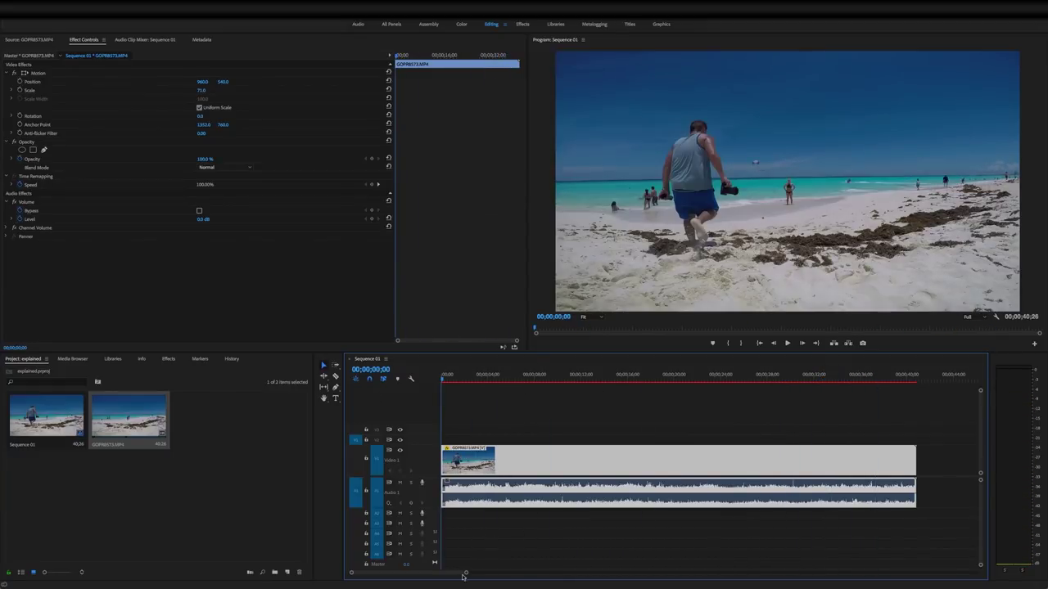
{"action": "mouse_move", "coordinate": [467, 576]}
{"action": "left_mouse_down"}
{"action": "mouse_move", "coordinate": [458, 570]}
{"action": "mouse_move", "coordinate": [473, 573]}
{"action": "left_mouse_up"}
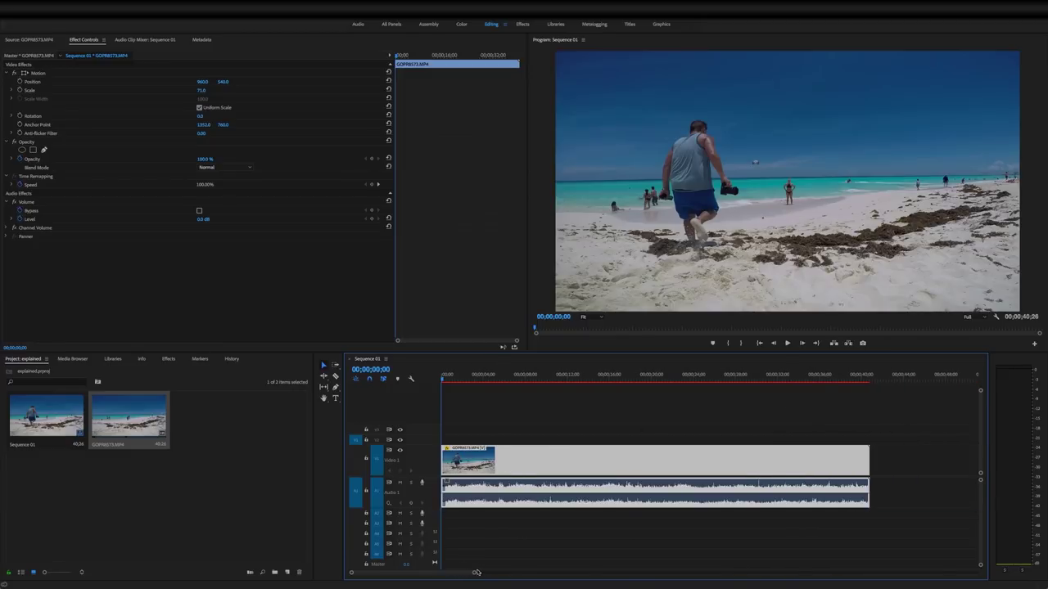
Step: Split the beach clip with Cmd+K at about 4;22 and again at 36;29
{"action": "left_click_drag", "start_coordinate": [474, 575], "coordinate": [460, 573]}
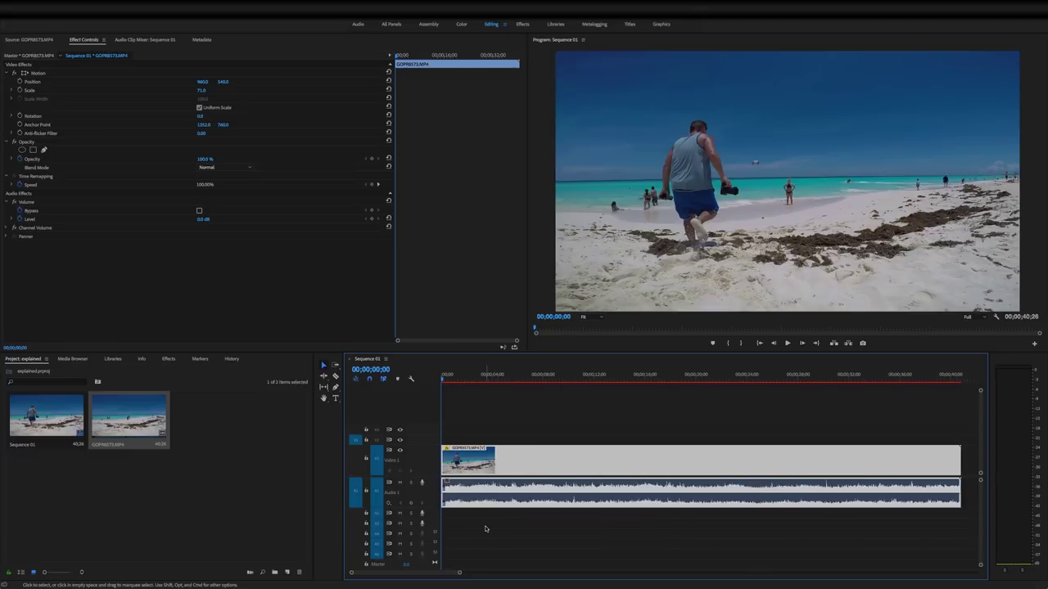
{"action": "key", "text": "space"}
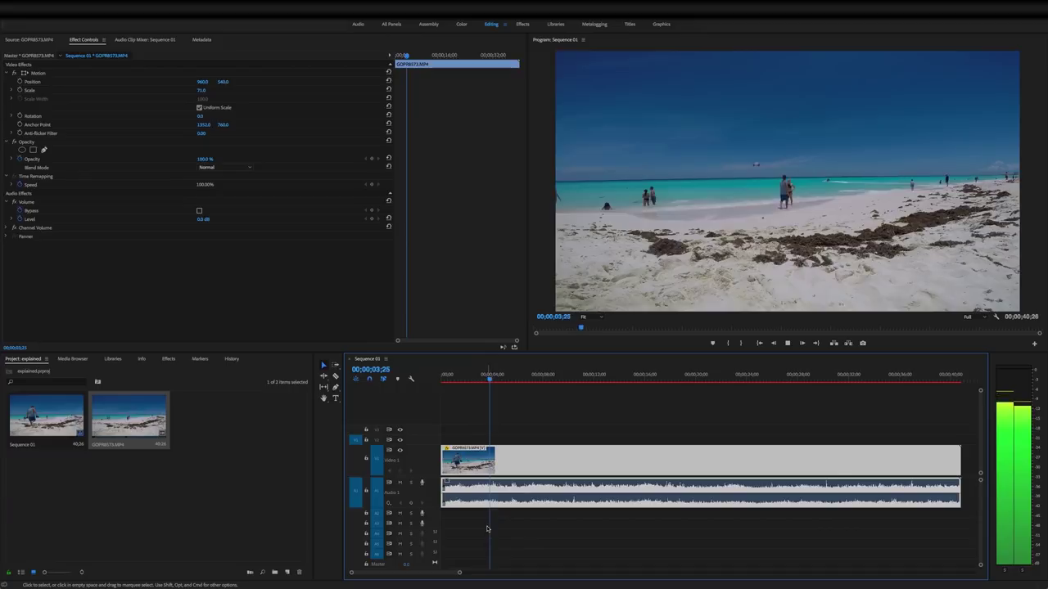
{"action": "key", "text": "space"}
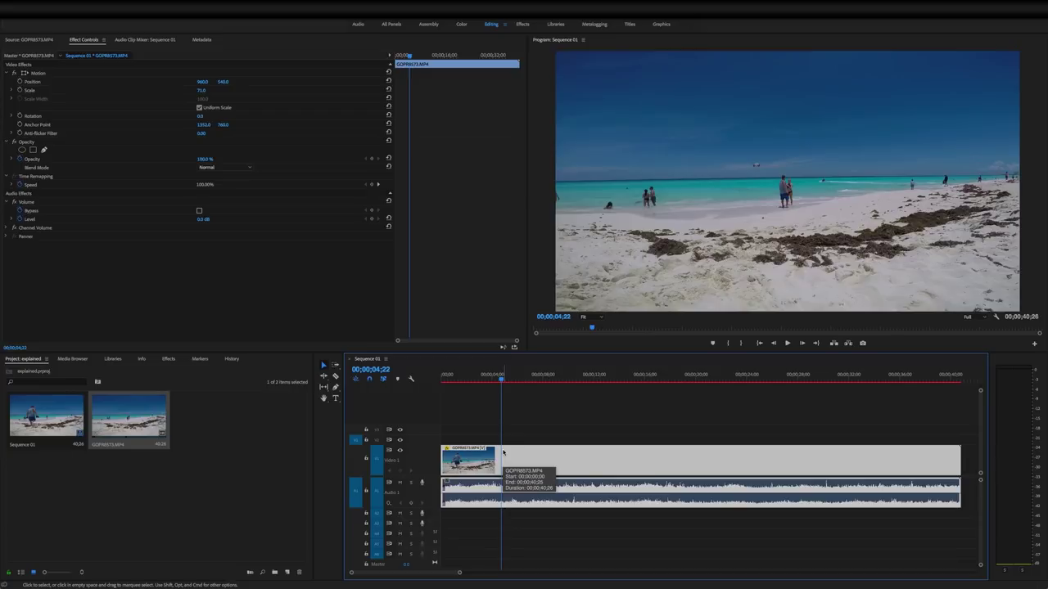
{"action": "key", "text": "super+k"}
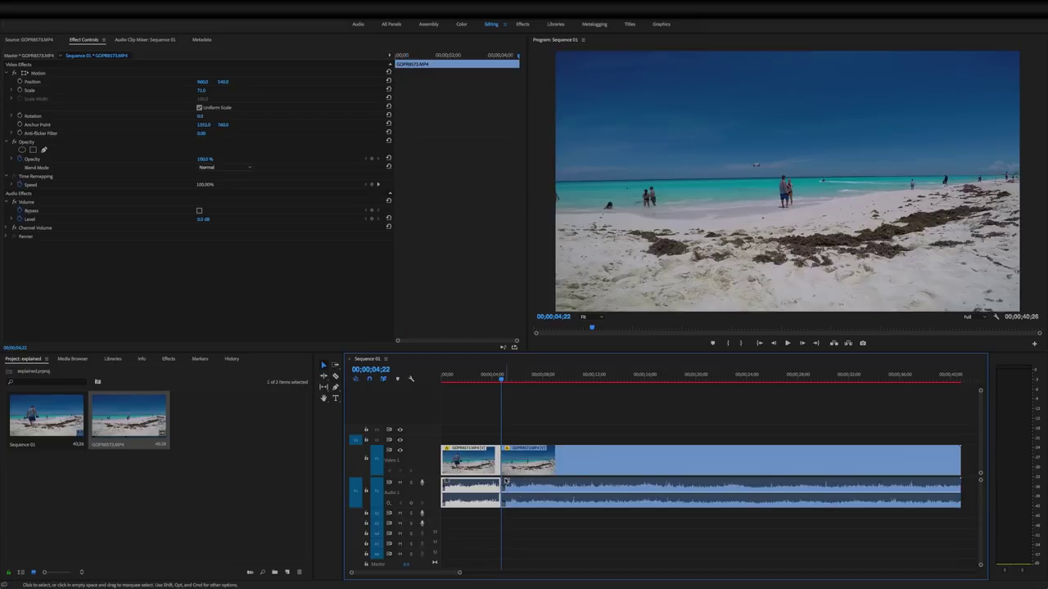
{"action": "left_click", "coordinate": [515, 456]}
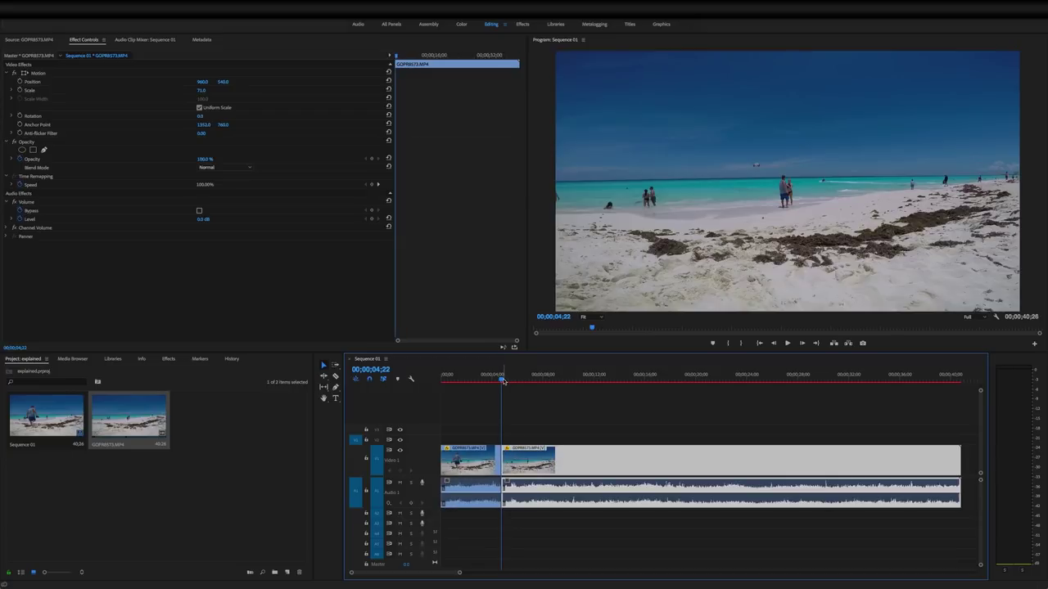
{"action": "left_click_drag", "start_coordinate": [502, 380], "coordinate": [913, 419]}
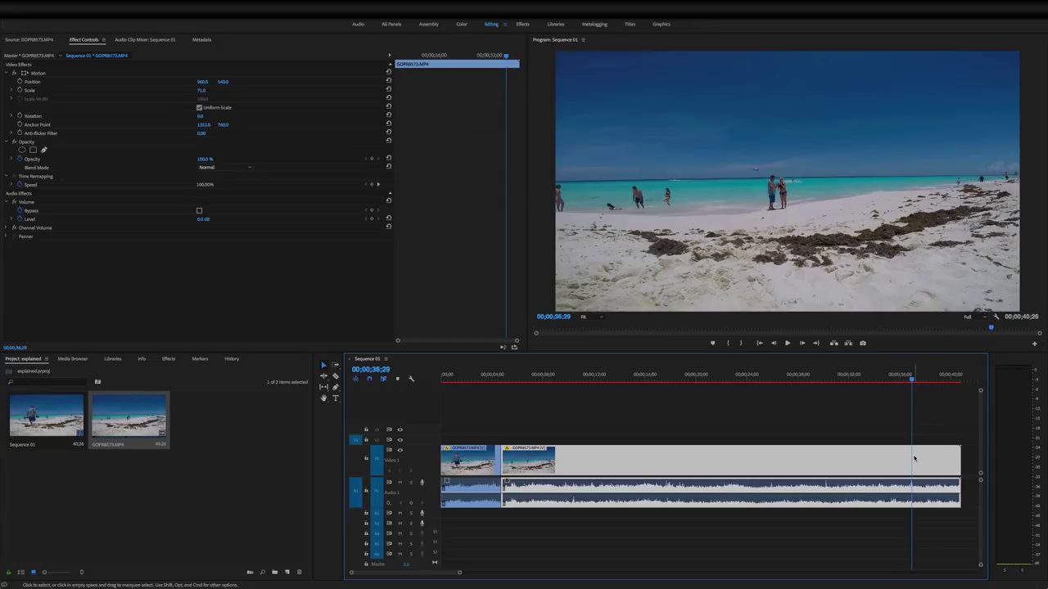
{"action": "key", "text": "super+k"}
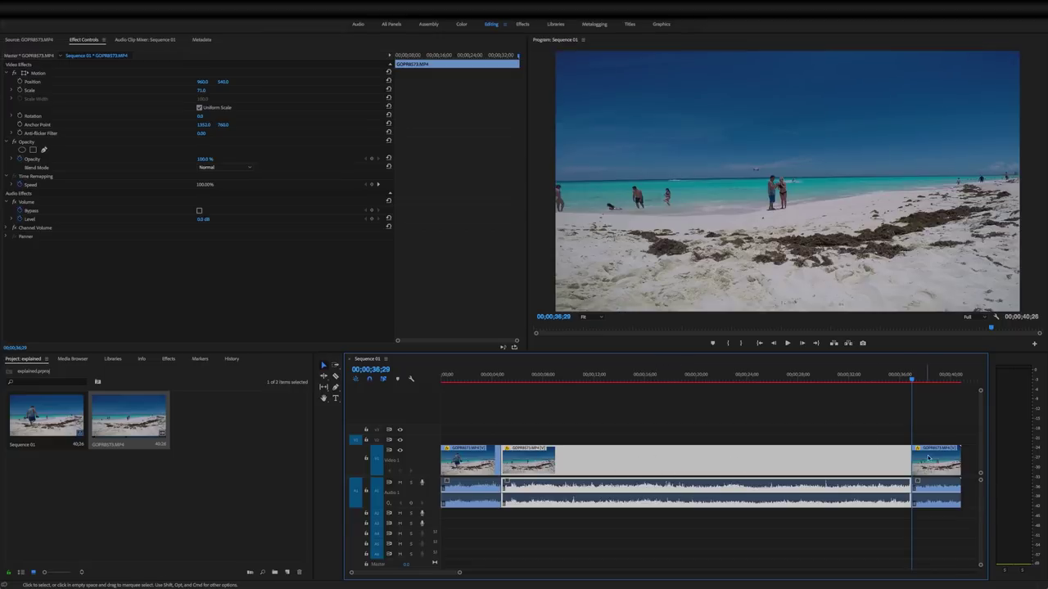
Step: Drag the last piece right to open a gap and select the middle piece
{"action": "left_click_drag", "start_coordinate": [928, 457], "coordinate": [957, 457]}
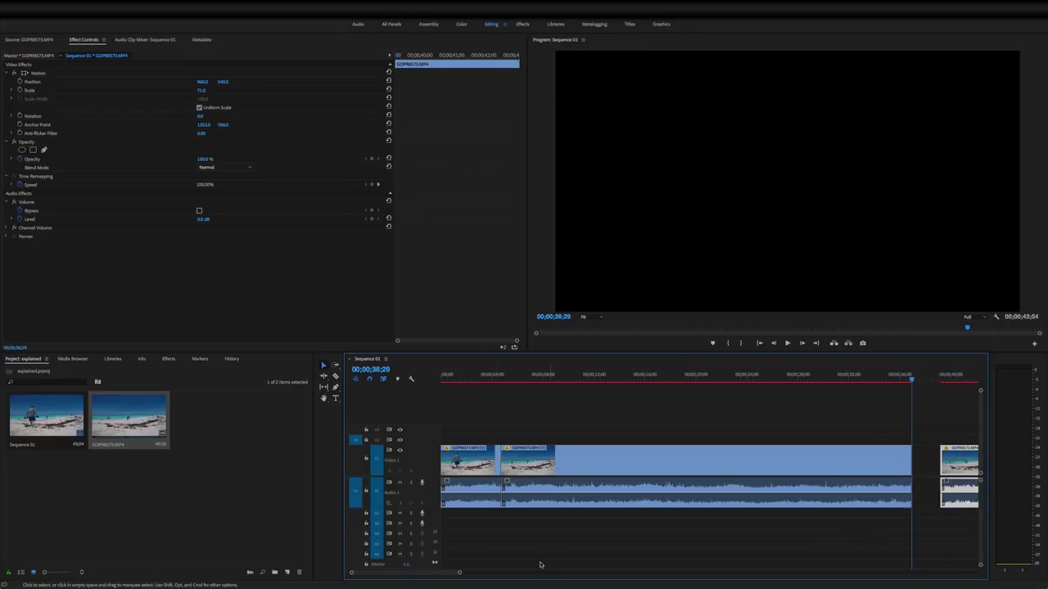
{"action": "scroll", "coordinate": [461, 573], "scroll_direction": "down", "scroll_amount": 2}
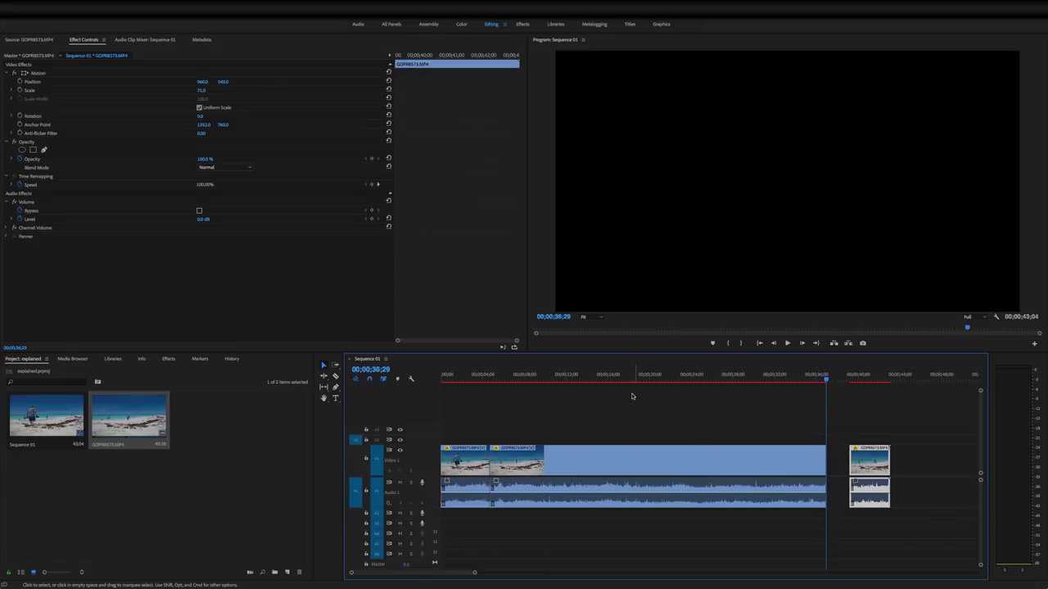
{"action": "left_click", "coordinate": [628, 459]}
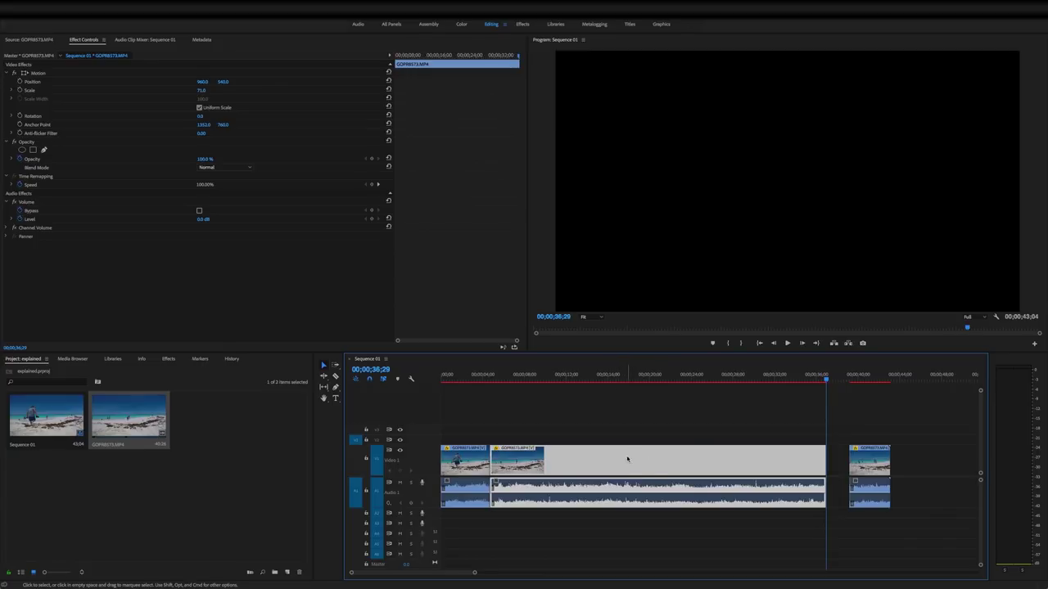
{"action": "right_click", "coordinate": [645, 459]}
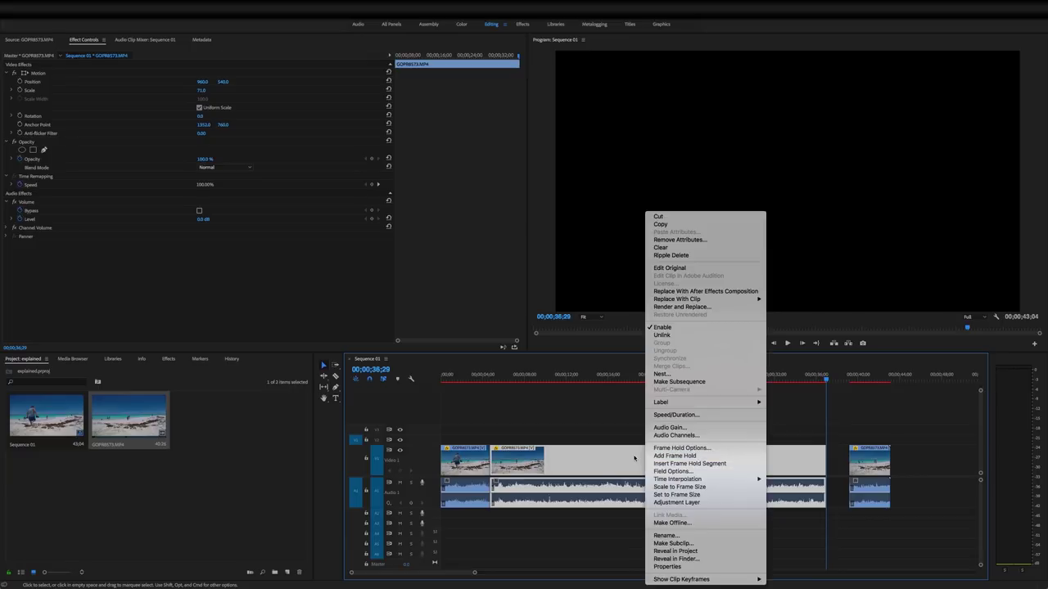
Step: Open the middle clip's Speed/Duration dialog and enter a new Speed value of 200%
{"action": "left_click", "coordinate": [672, 416]}
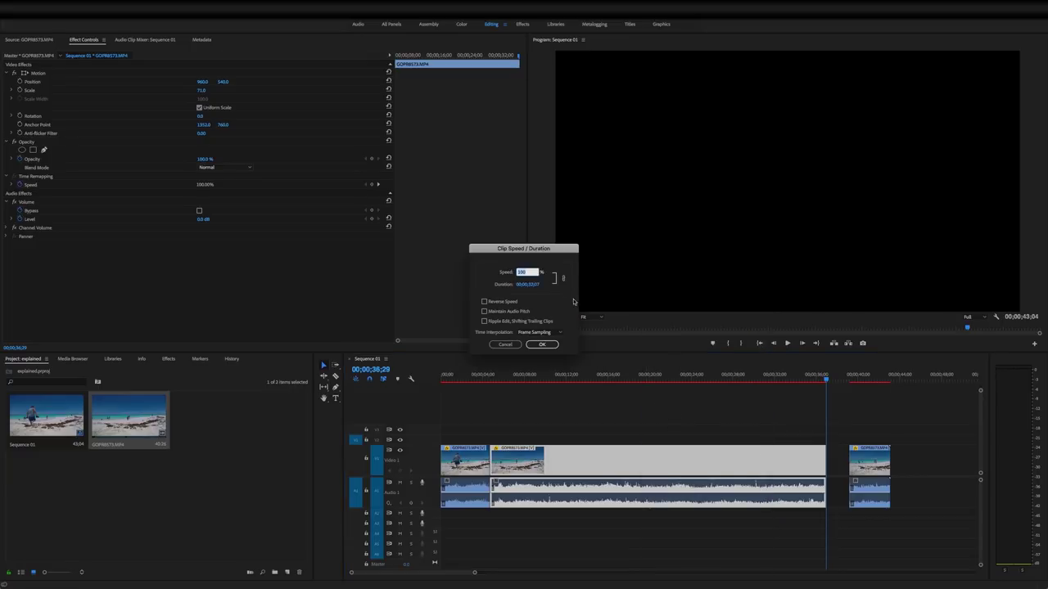
{"action": "left_click_drag", "start_coordinate": [573, 248], "coordinate": [737, 253]}
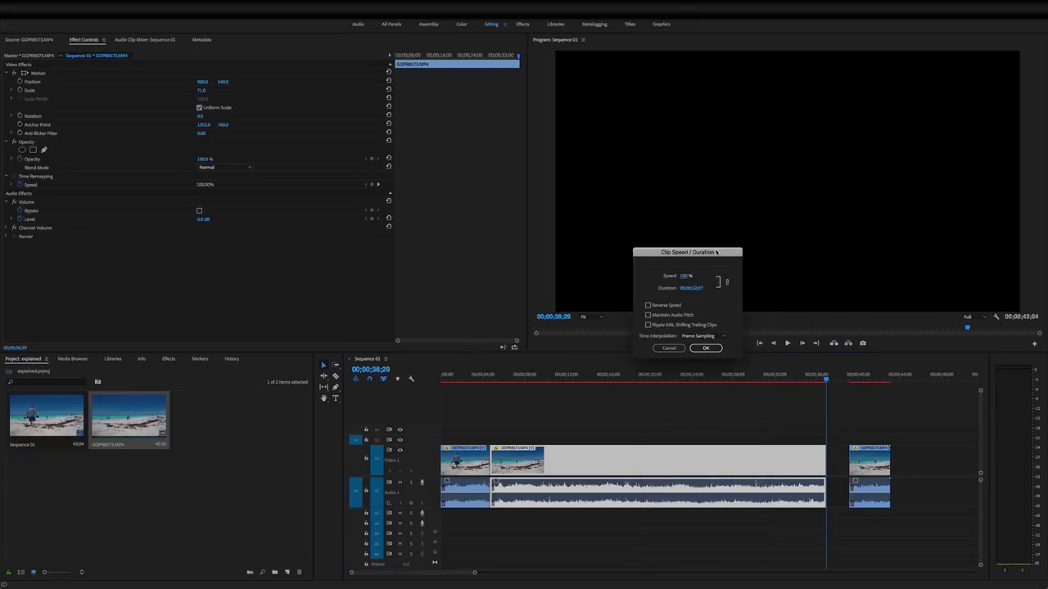
{"action": "left_click", "coordinate": [684, 277]}
{"action": "type", "text": "2"}
Step: Apply 200% speed, play the sped-up clip from about 4 seconds, then undo it
{"action": "left_click", "coordinate": [706, 348]}
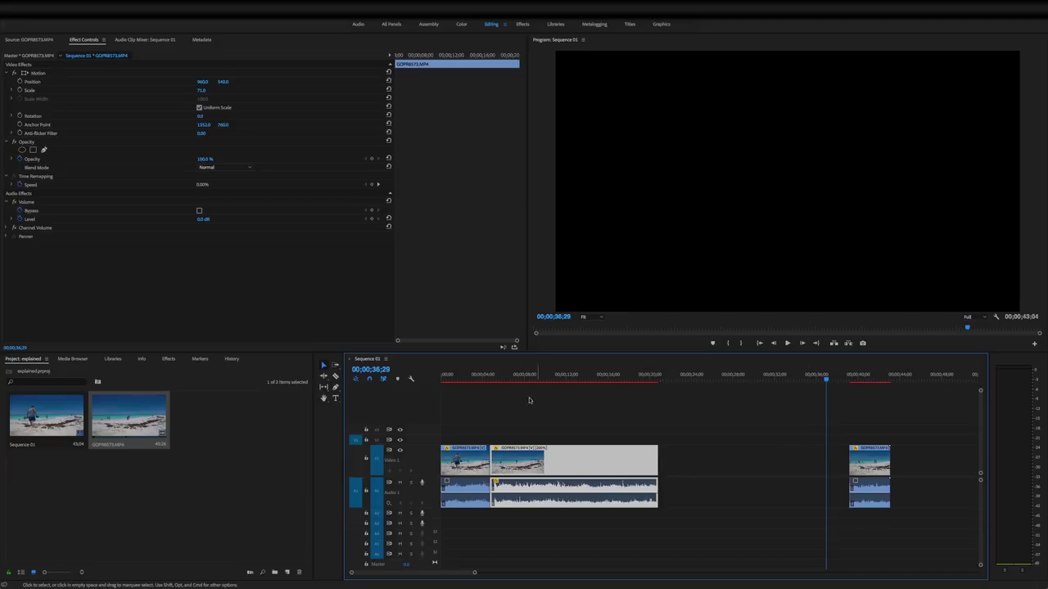
{"action": "left_click", "coordinate": [490, 381]}
{"action": "key", "text": "space"}
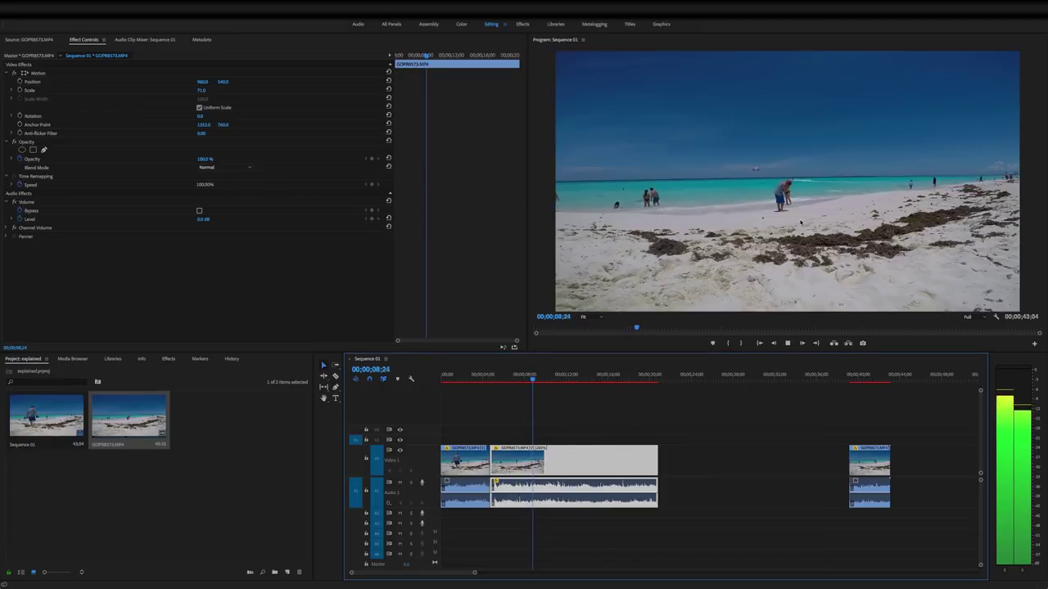
{"action": "key", "text": "space"}
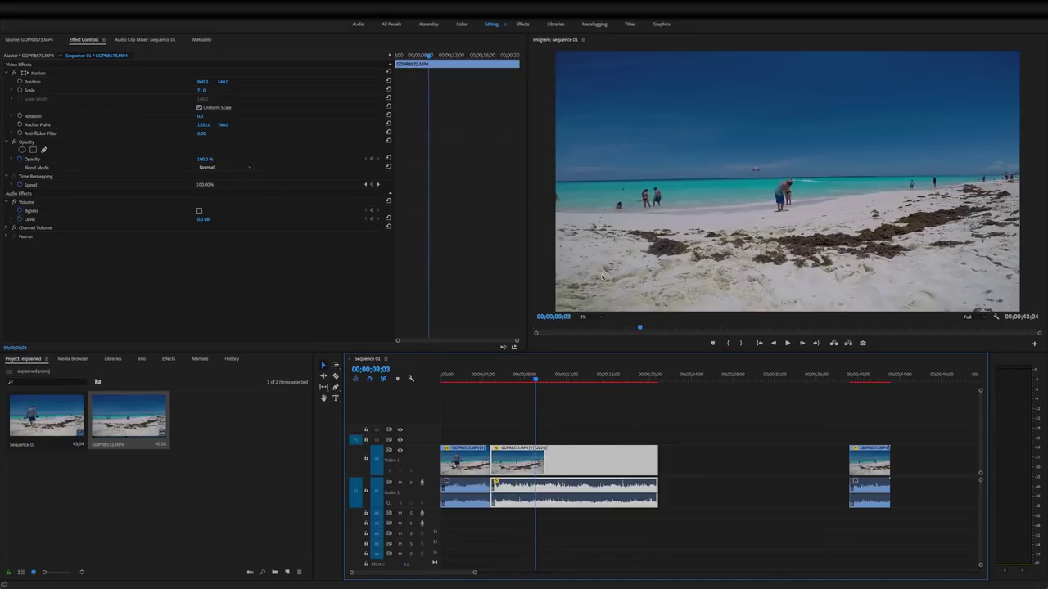
{"action": "key", "text": "ctrl+z"}
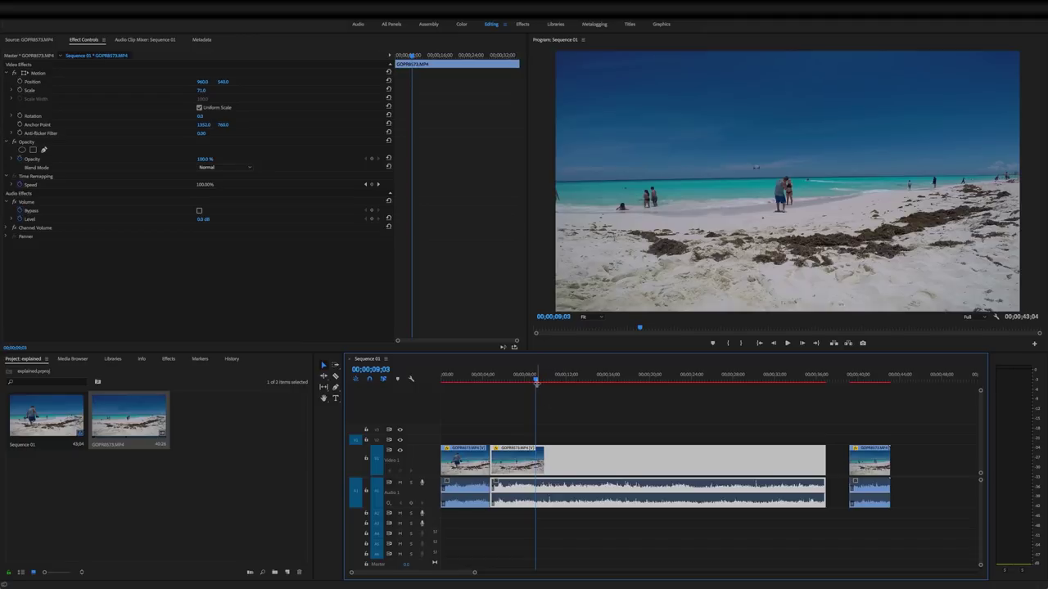
{"action": "left_click", "coordinate": [490, 377]}
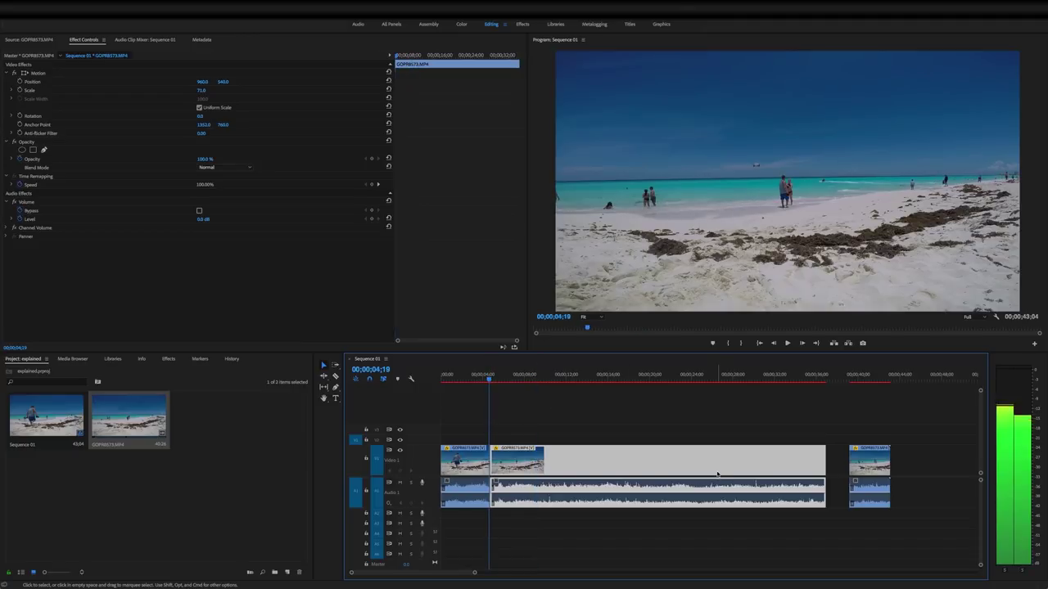
{"action": "key", "text": "Home"}
{"action": "key", "text": "space"}
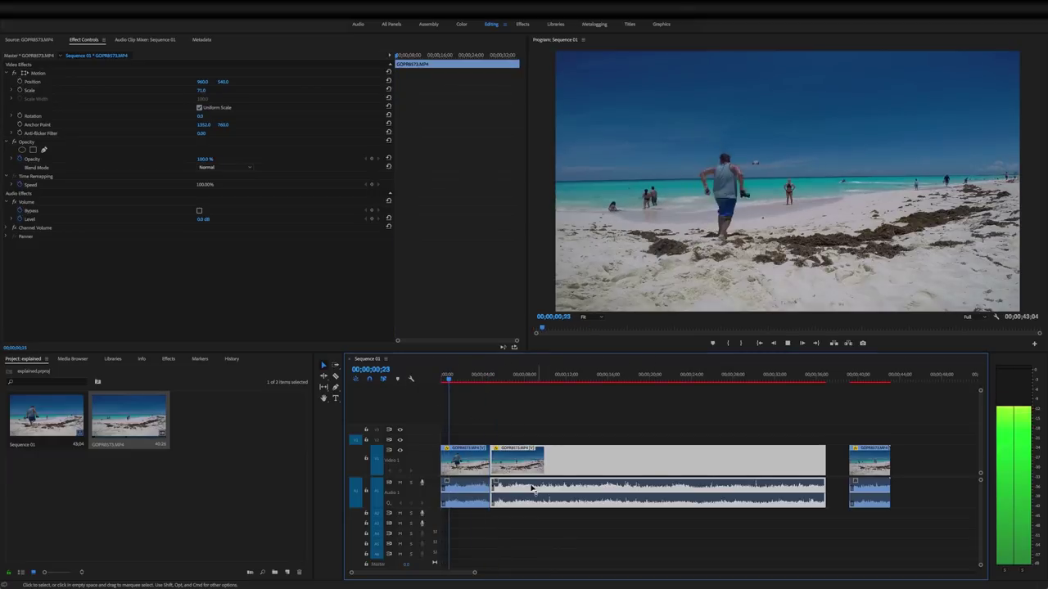
{"action": "scroll", "coordinate": [501, 491], "scroll_direction": "up", "scroll_amount": 2}
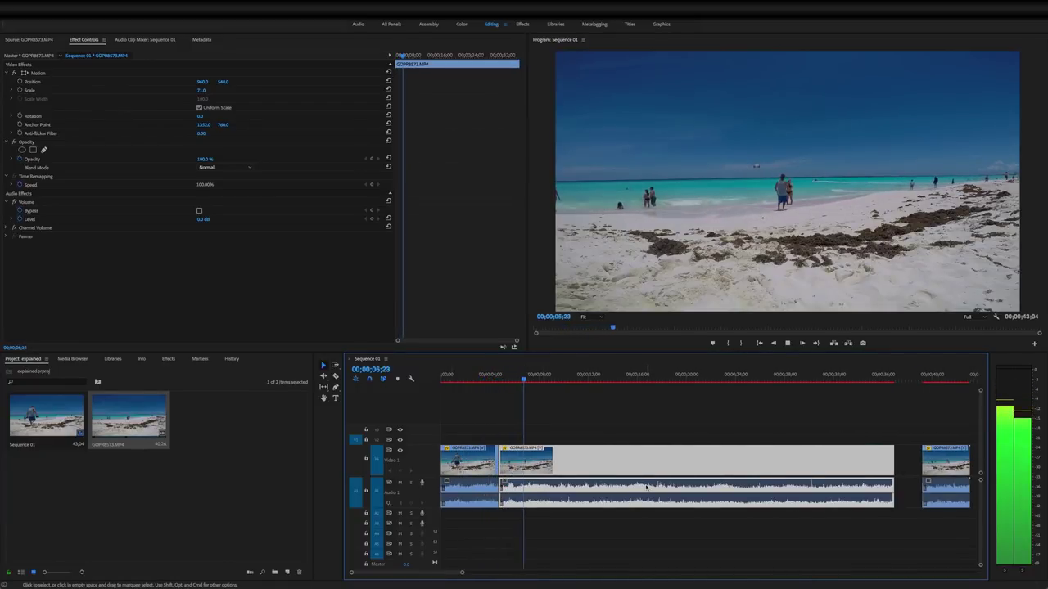
{"action": "key", "text": "space"}
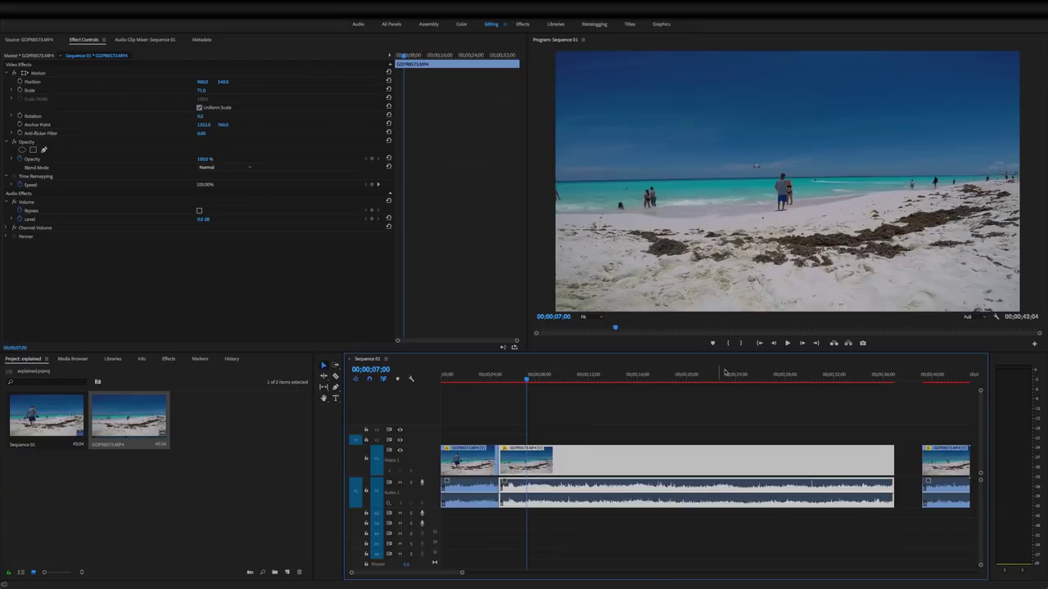
{"action": "left_click", "coordinate": [500, 382]}
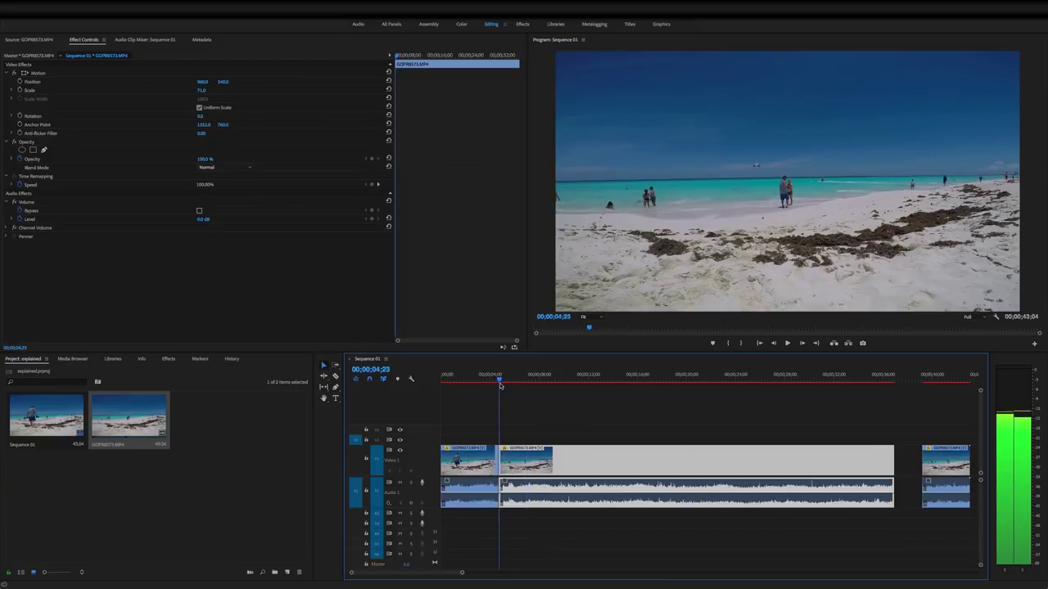
{"action": "left_click_drag", "start_coordinate": [501, 387], "coordinate": [596, 404]}
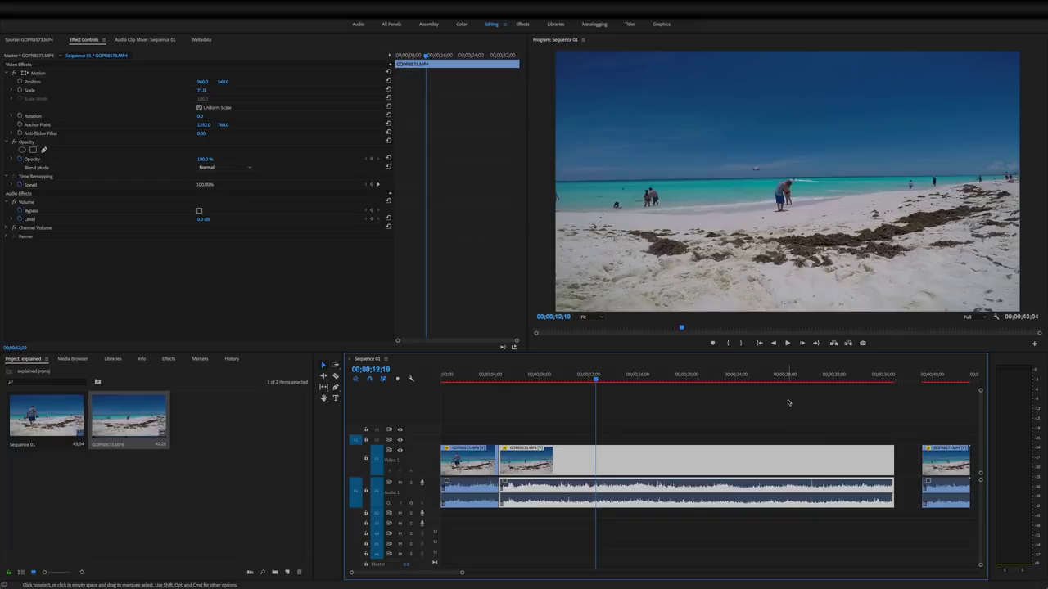
Step: Rate-stretch the middle clip to end at the playhead near 12 seconds (about 406%)
{"action": "key", "text": "r"}
{"action": "left_click_drag", "start_coordinate": [894, 457], "coordinate": [596, 463]}
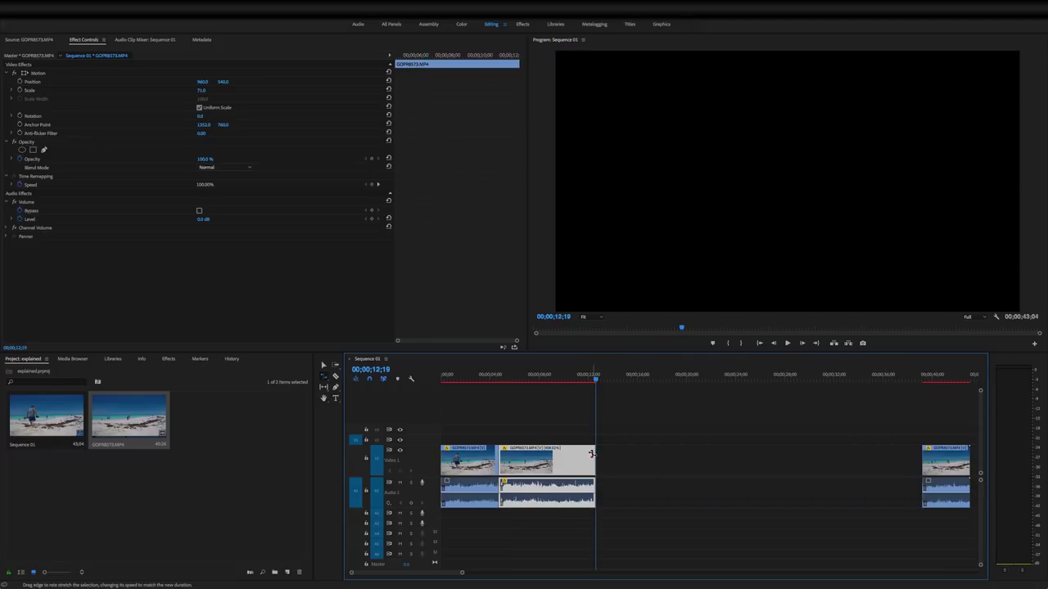
{"action": "key", "text": "v"}
{"action": "left_click_drag", "start_coordinate": [462, 572], "coordinate": [438, 572]}
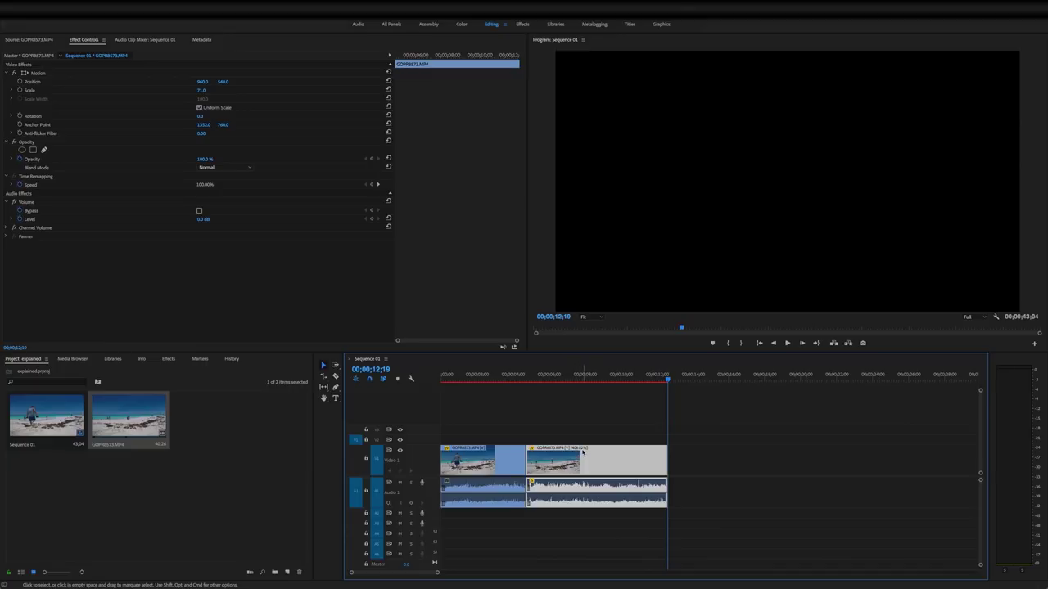
{"action": "left_click_drag", "start_coordinate": [436, 572], "coordinate": [491, 575]}
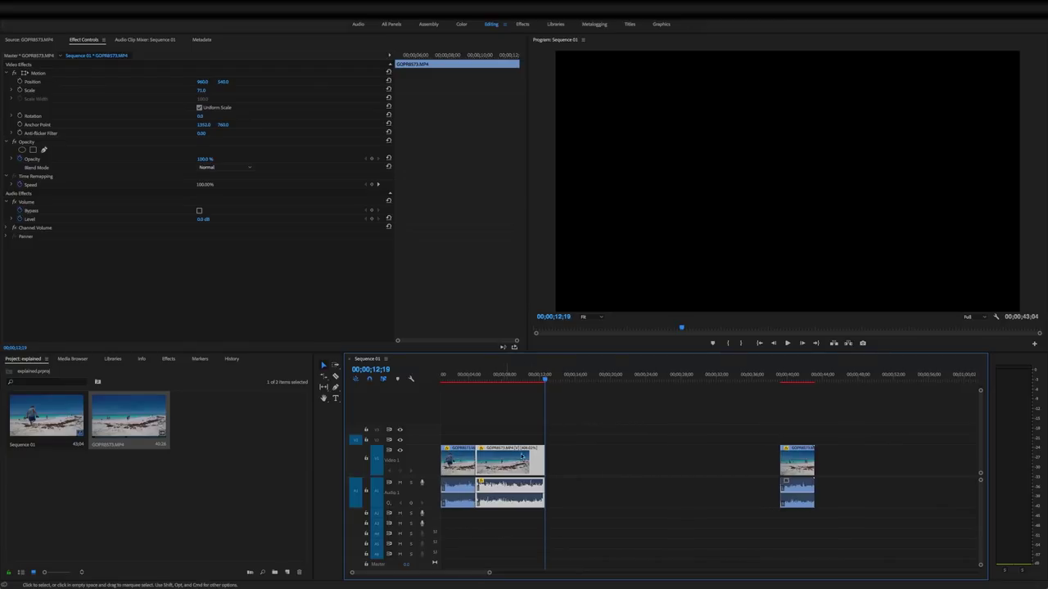
Step: Move the last clip left to sit directly after the sped-up middle clip
{"action": "left_click_drag", "start_coordinate": [803, 455], "coordinate": [573, 460]}
{"action": "left_click", "coordinate": [441, 382]}
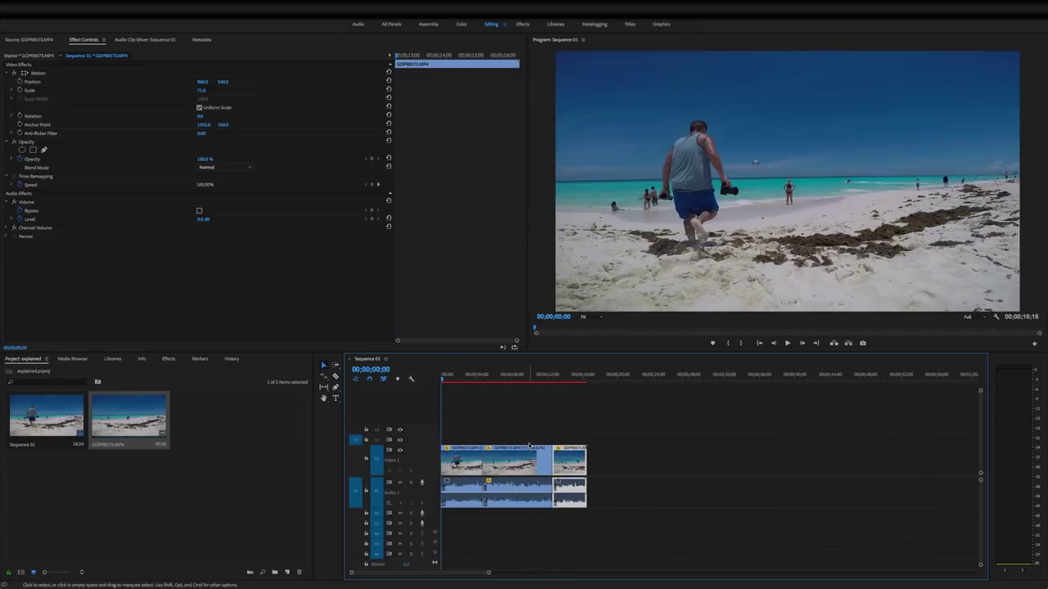
{"action": "key", "text": "XF86AudioRaiseVolume"}
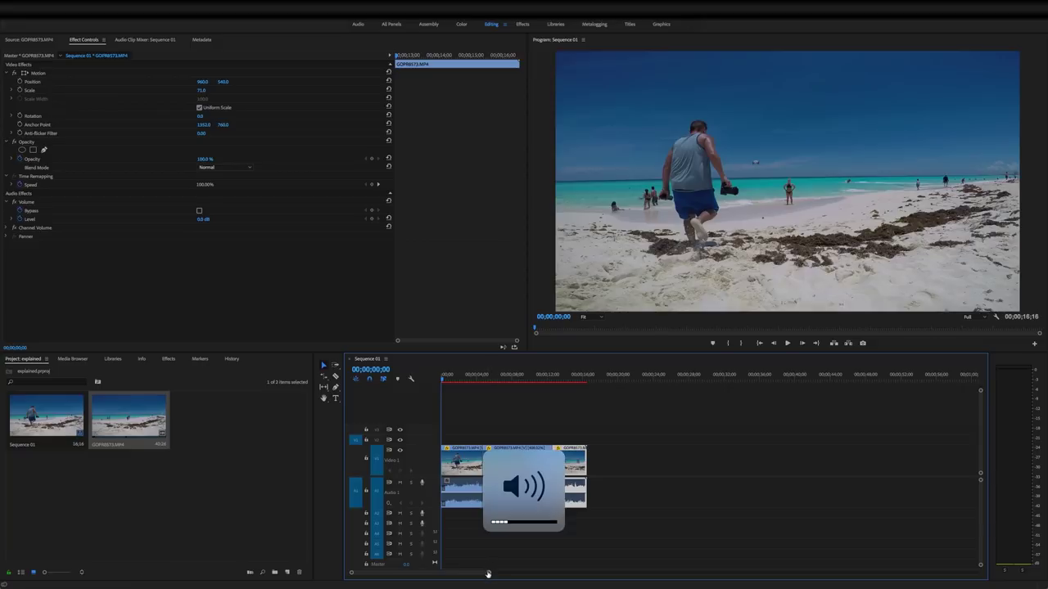
{"action": "left_click_drag", "start_coordinate": [490, 571], "coordinate": [438, 573]}
{"action": "left_click", "coordinate": [573, 497]}
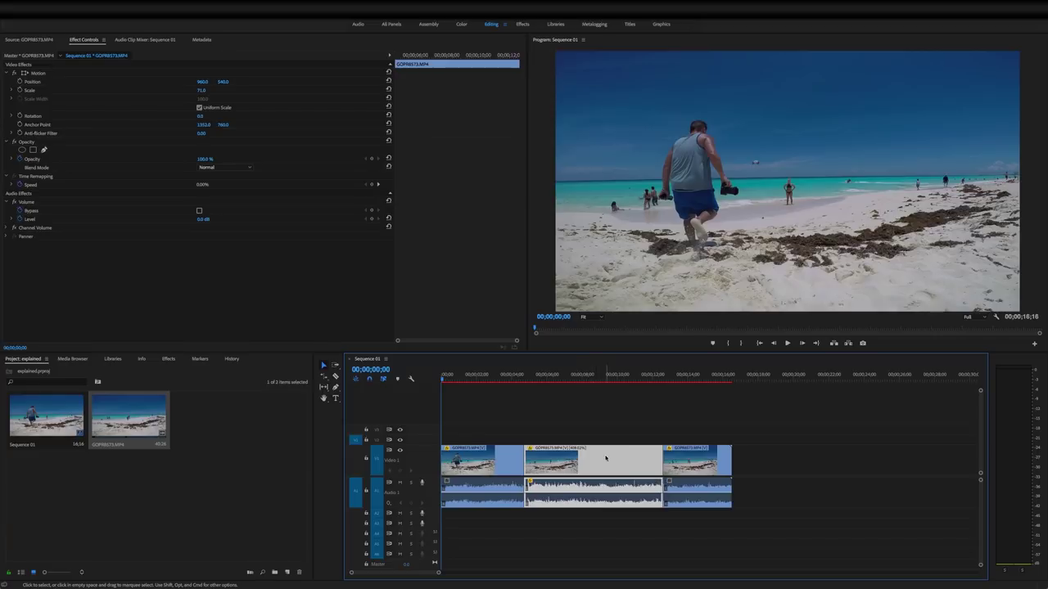
Step: Select the first, middle and third clips in turn to compare their speeds
{"action": "left_click", "coordinate": [468, 459]}
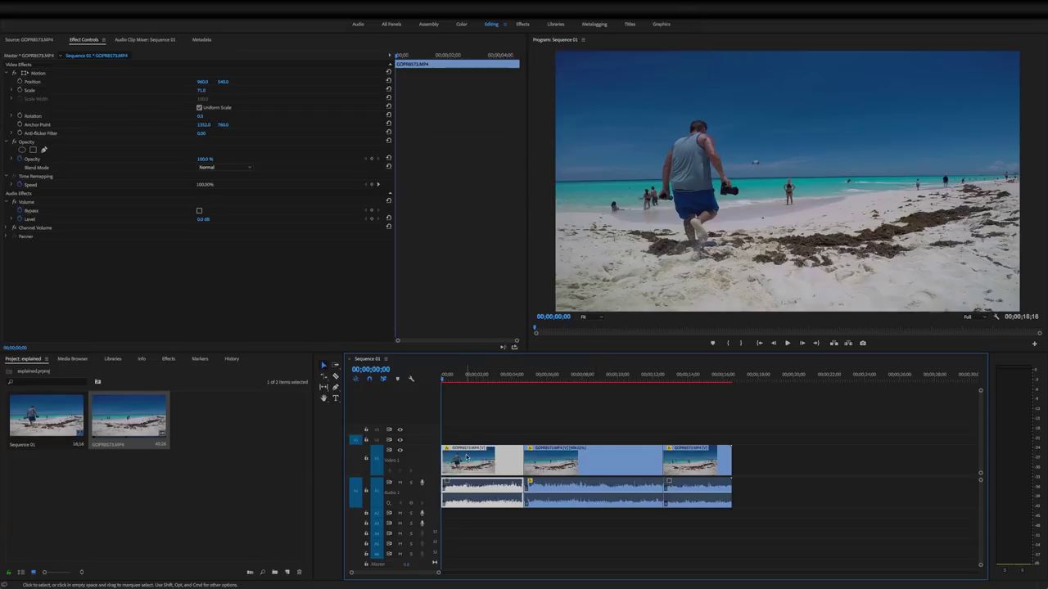
{"action": "left_click", "coordinate": [585, 459]}
{"action": "left_click", "coordinate": [696, 458]}
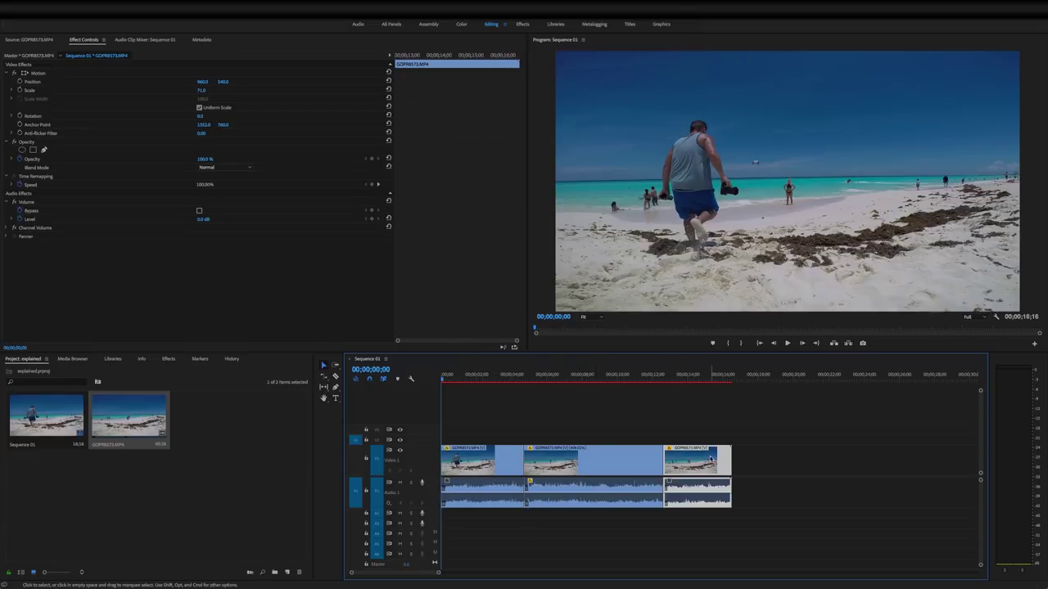
{"action": "left_click", "coordinate": [468, 458]}
{"action": "left_click", "coordinate": [586, 458]}
{"action": "left_click", "coordinate": [704, 461]}
{"action": "left_click", "coordinate": [573, 464]}
{"action": "left_click", "coordinate": [467, 459]}
{"action": "left_click", "coordinate": [585, 459]}
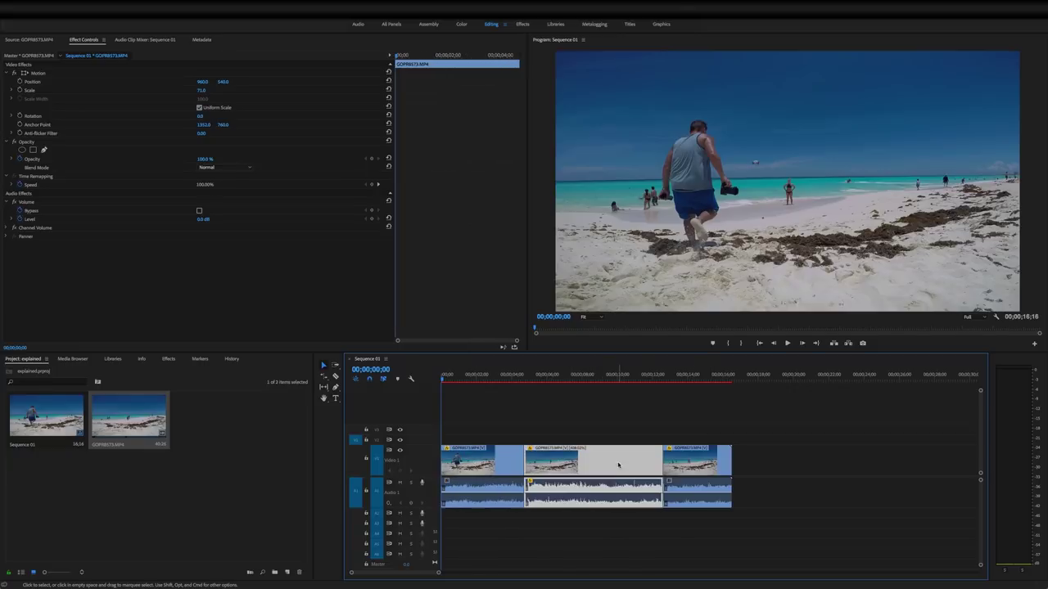
{"action": "left_click", "coordinate": [700, 460]}
{"action": "left_click", "coordinate": [624, 462]}
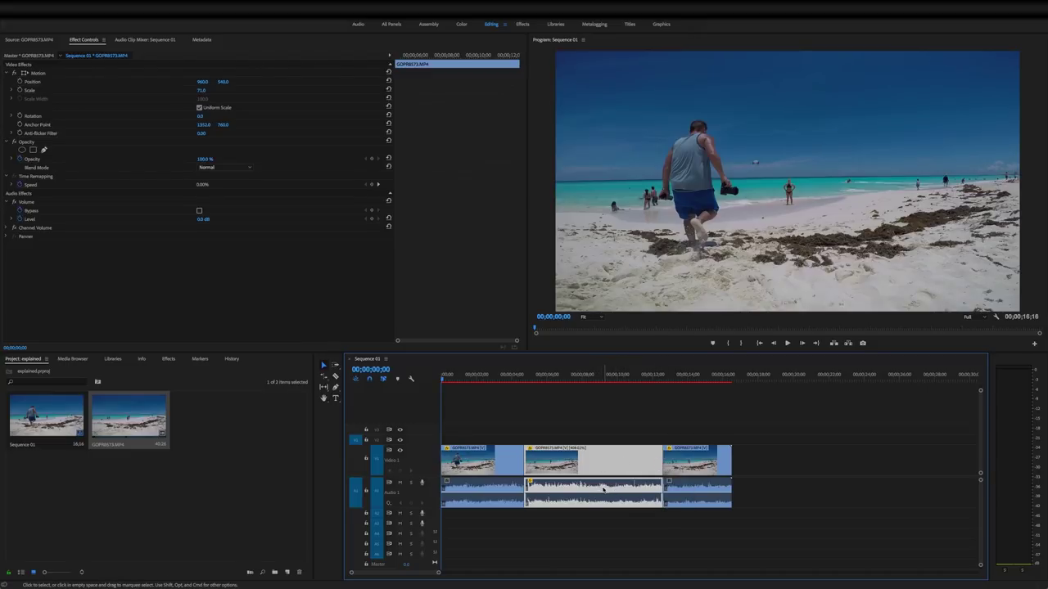
Step: Delete the sped-up middle clip, then undo to restore it
{"action": "key", "text": "Delete"}
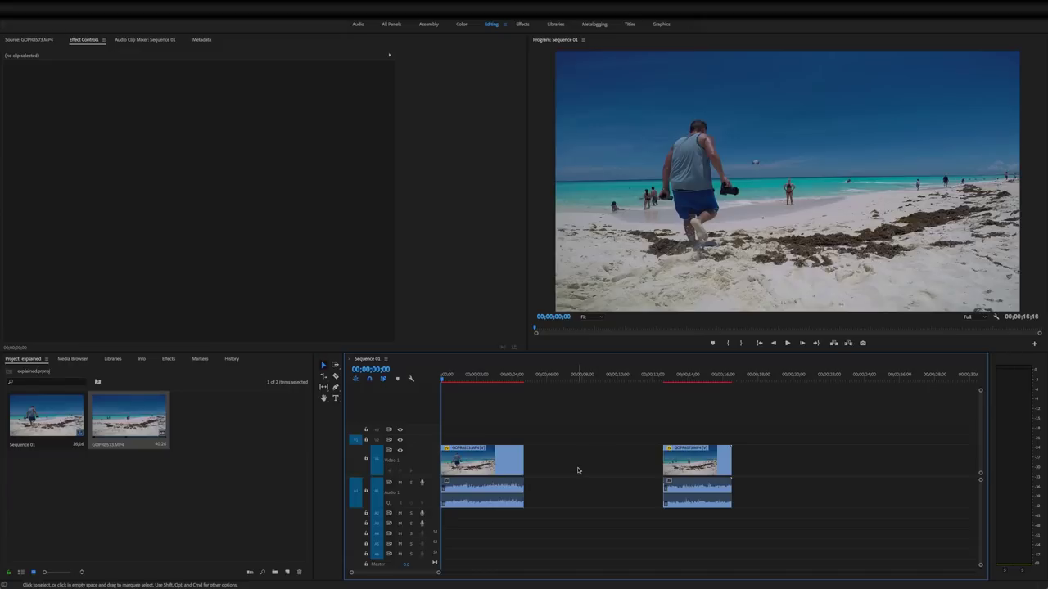
{"action": "key", "text": "super+z"}
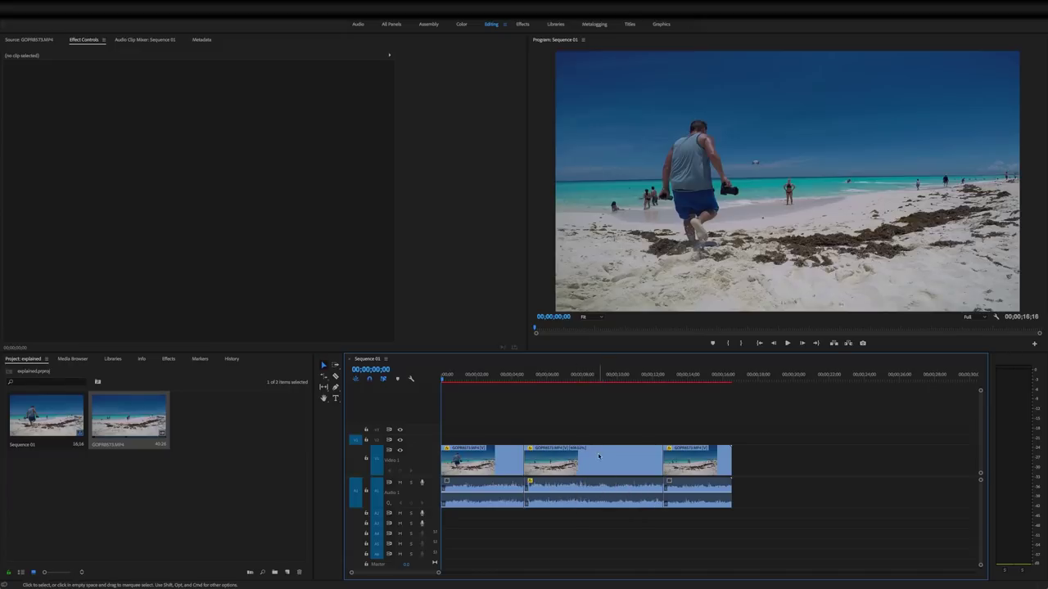
{"action": "left_click", "coordinate": [596, 451]}
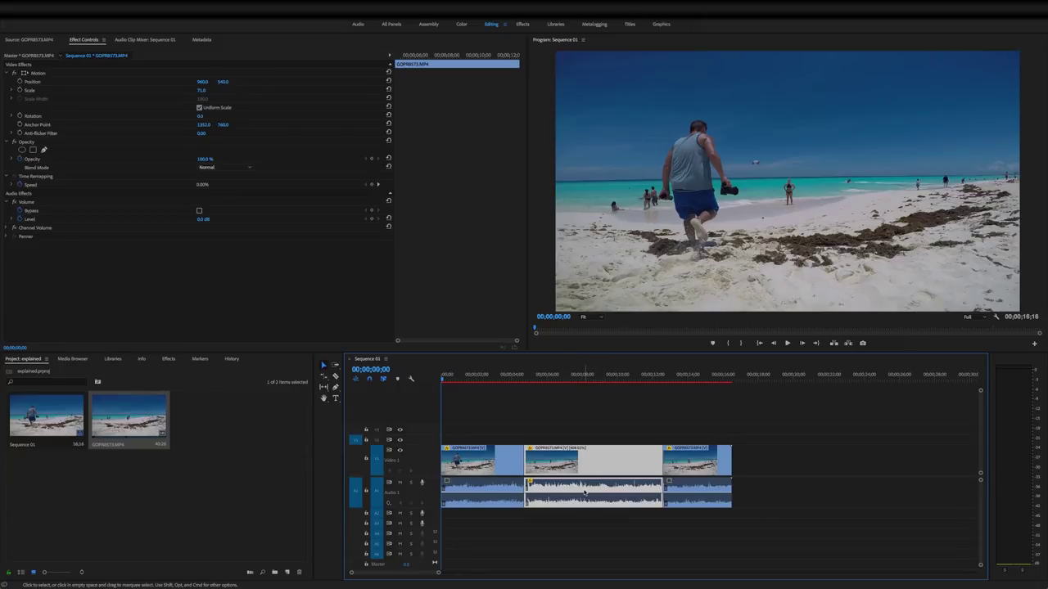
{"action": "left_click", "coordinate": [624, 456]}
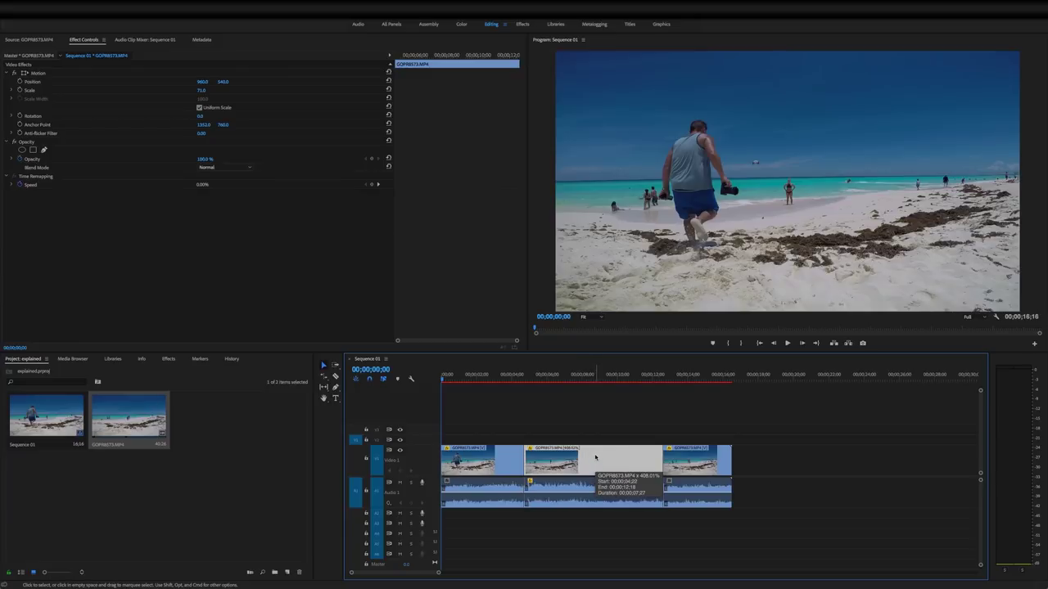
Step: Delete only the middle clip's audio on A1, keeping its video in place
{"action": "left_click", "coordinate": [586, 489], "text": "alt"}
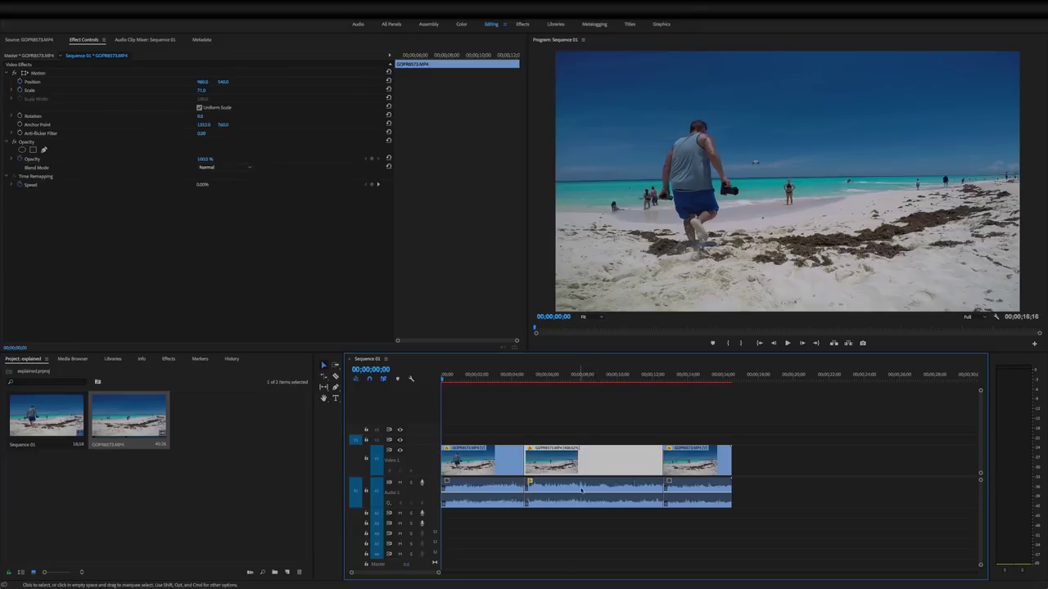
{"action": "left_click", "coordinate": [604, 497], "text": "alt"}
{"action": "left_click", "coordinate": [603, 496], "text": "alt"}
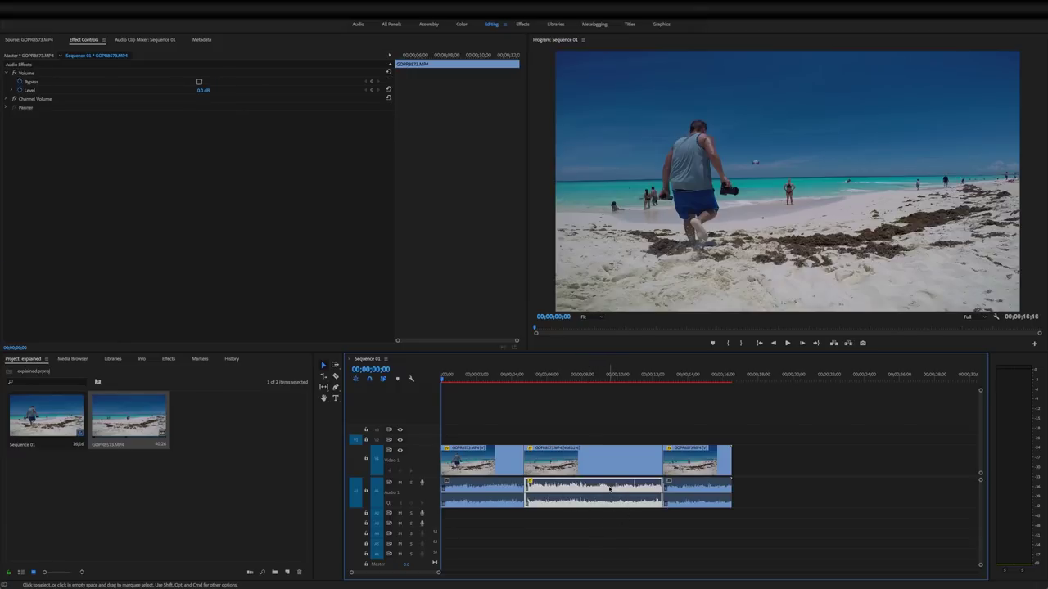
{"action": "key", "text": "Delete"}
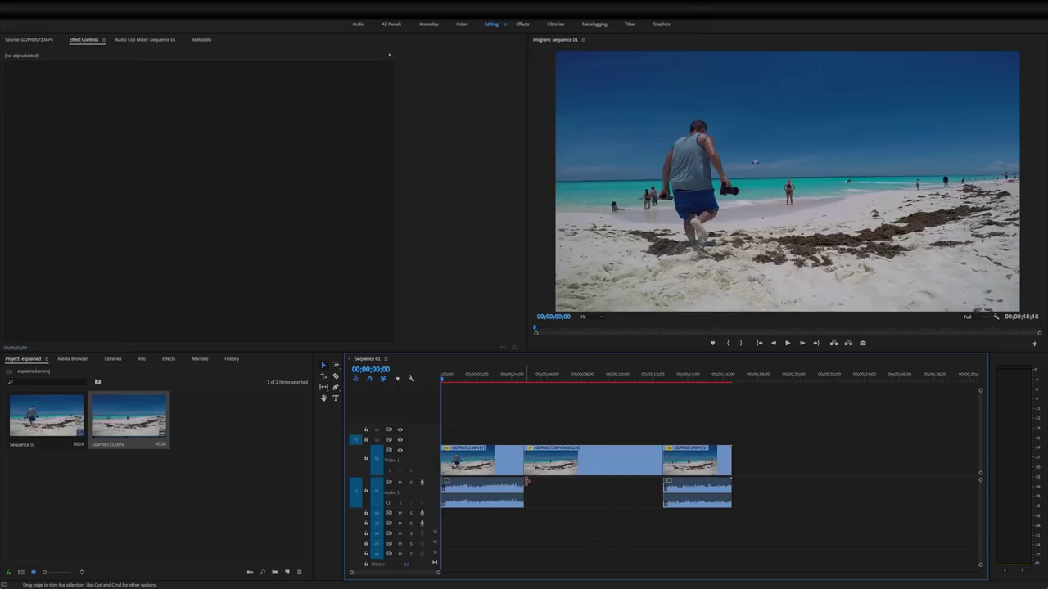
{"action": "left_click", "coordinate": [566, 467]}
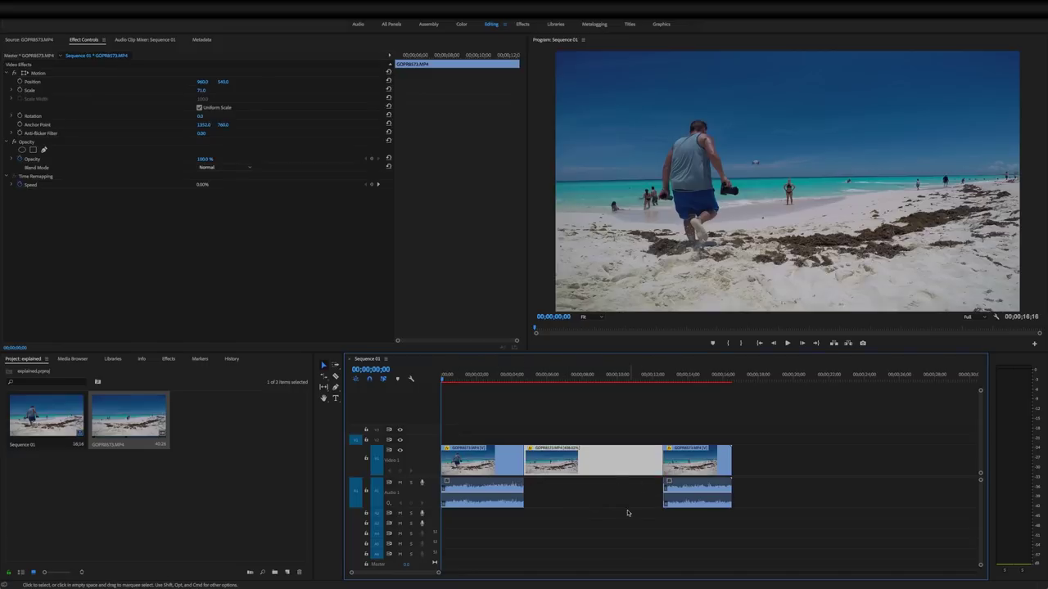
Step: Play the sequence from the first clip to review it, then stop playback
{"action": "left_click", "coordinate": [506, 487]}
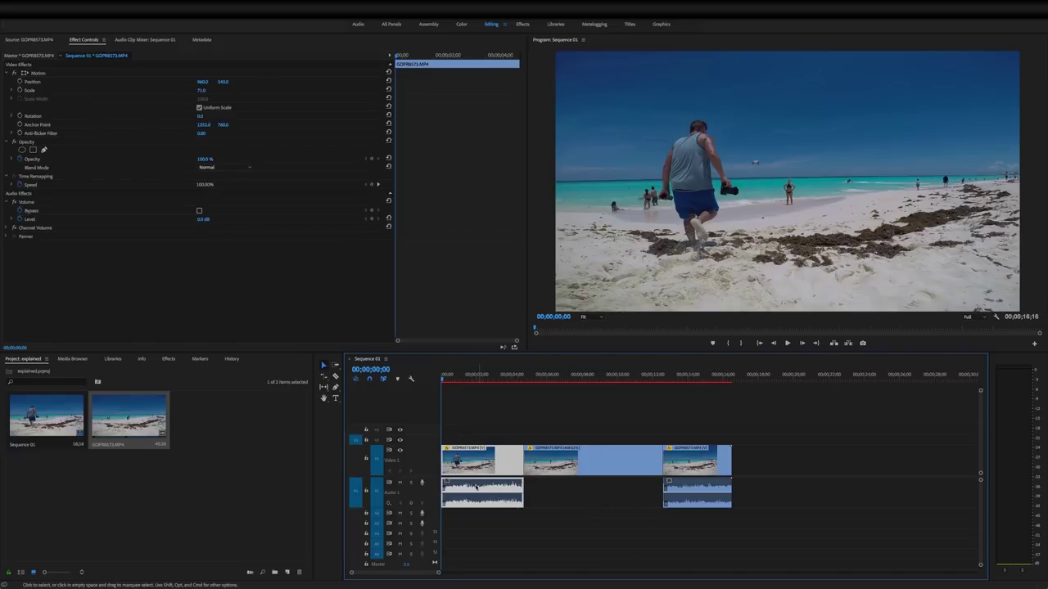
{"action": "key", "text": "space"}
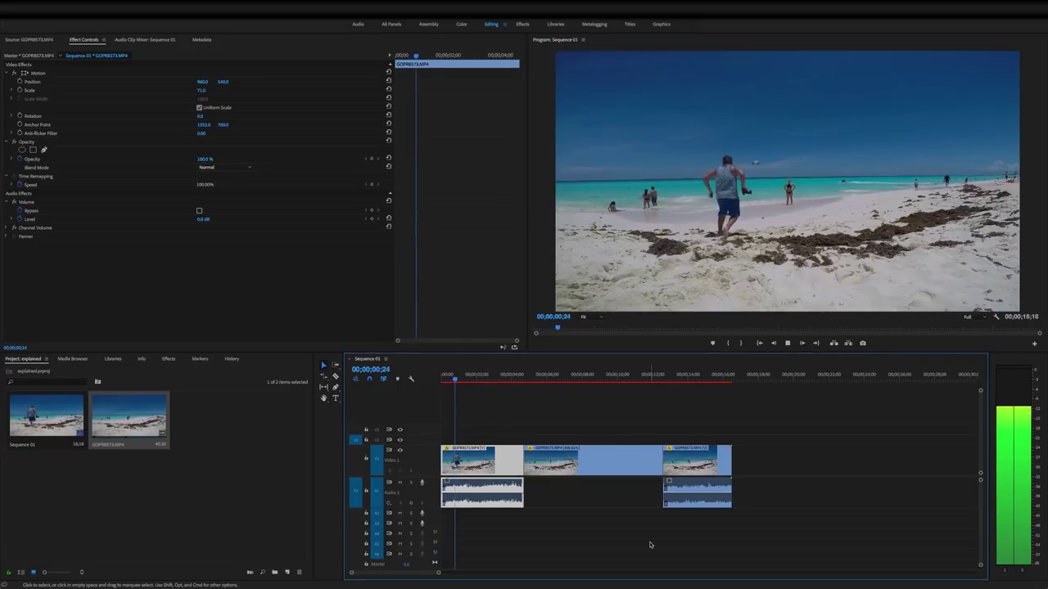
{"action": "key", "text": "XF86AudioRaiseVolume"}
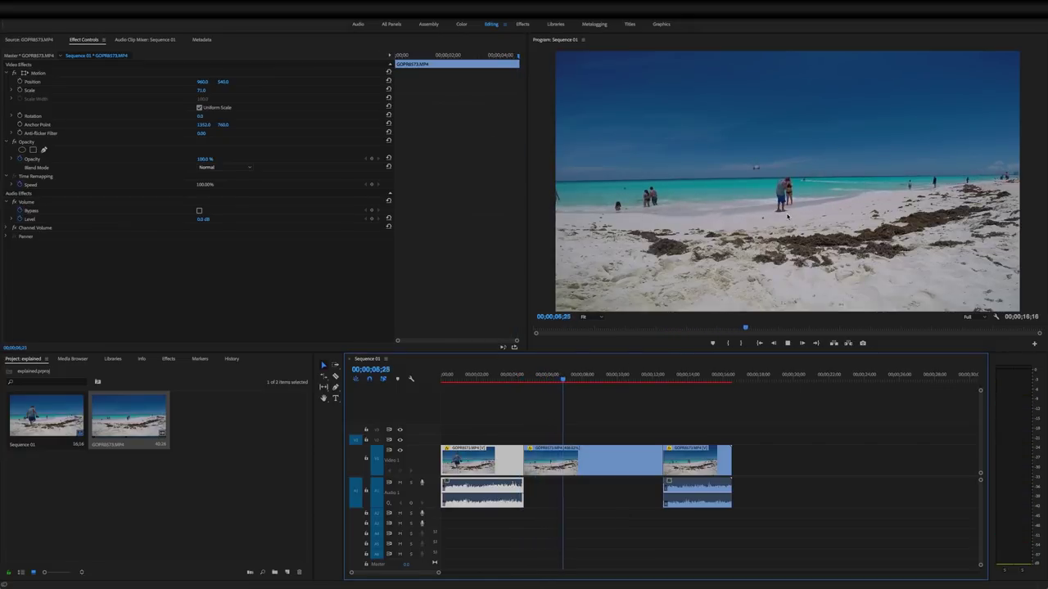
{"action": "key", "text": "space"}
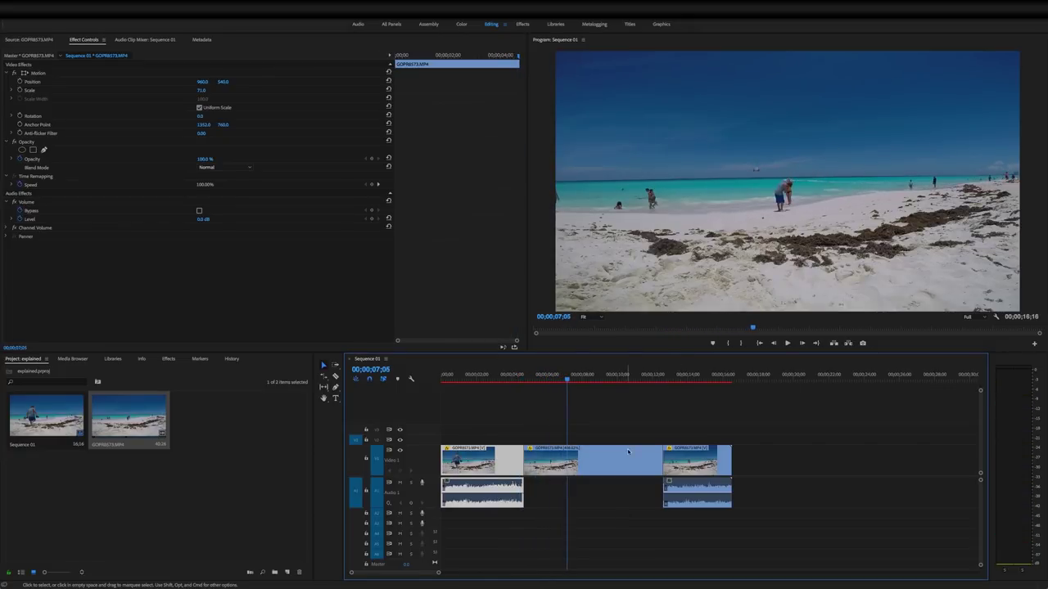
Step: Select the first clip's audio on A1 by itself, without its video
{"action": "left_click", "coordinate": [516, 467]}
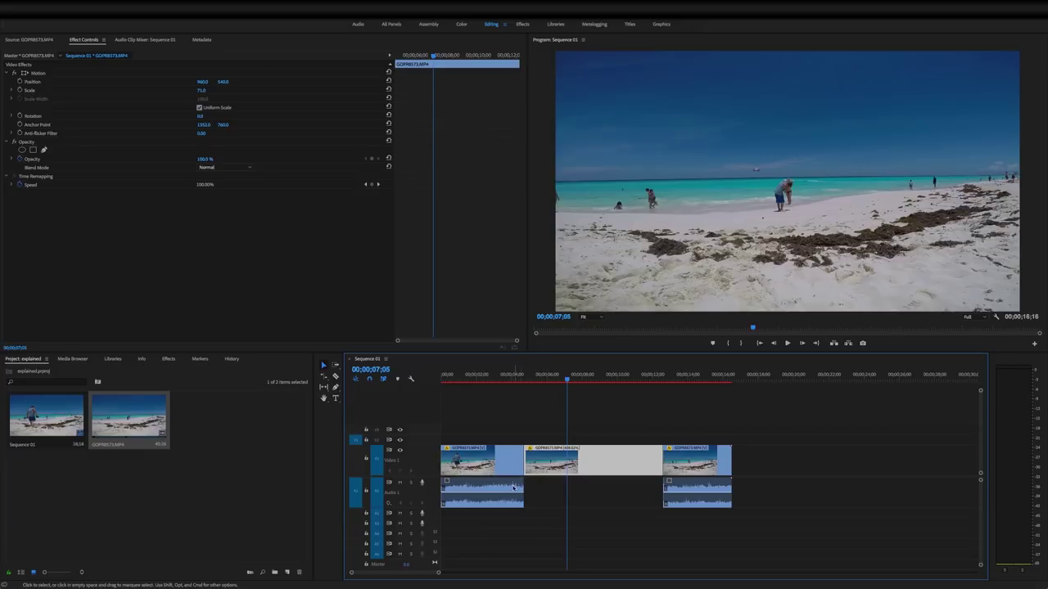
{"action": "left_click", "coordinate": [502, 489]}
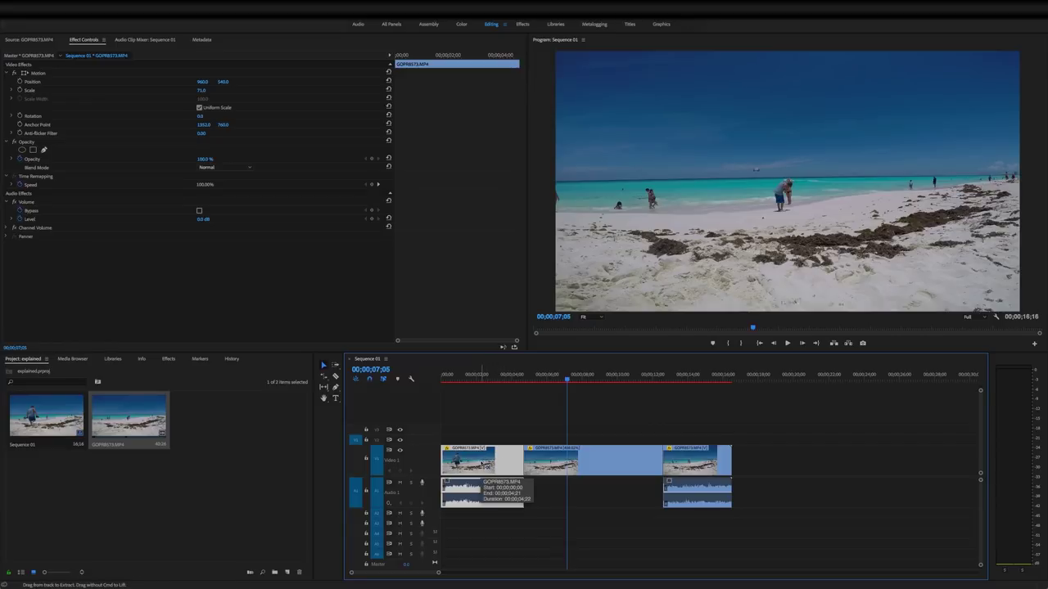
{"action": "left_click", "coordinate": [488, 464]}
{"action": "left_click", "coordinate": [504, 493]}
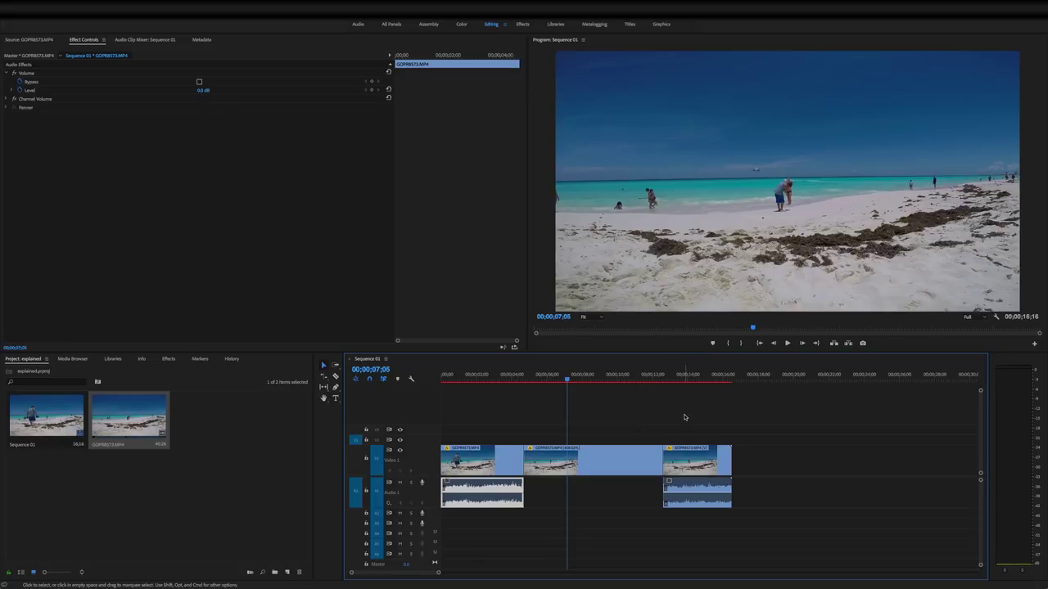
Step: Drag the first clip's audio on A1 out to the start of the third clip
{"action": "key", "text": "r"}
{"action": "key", "text": "v"}
{"action": "key", "text": "r"}
{"action": "key", "text": "v"}
{"action": "left_click_drag", "start_coordinate": [522, 488], "coordinate": [662, 492]}
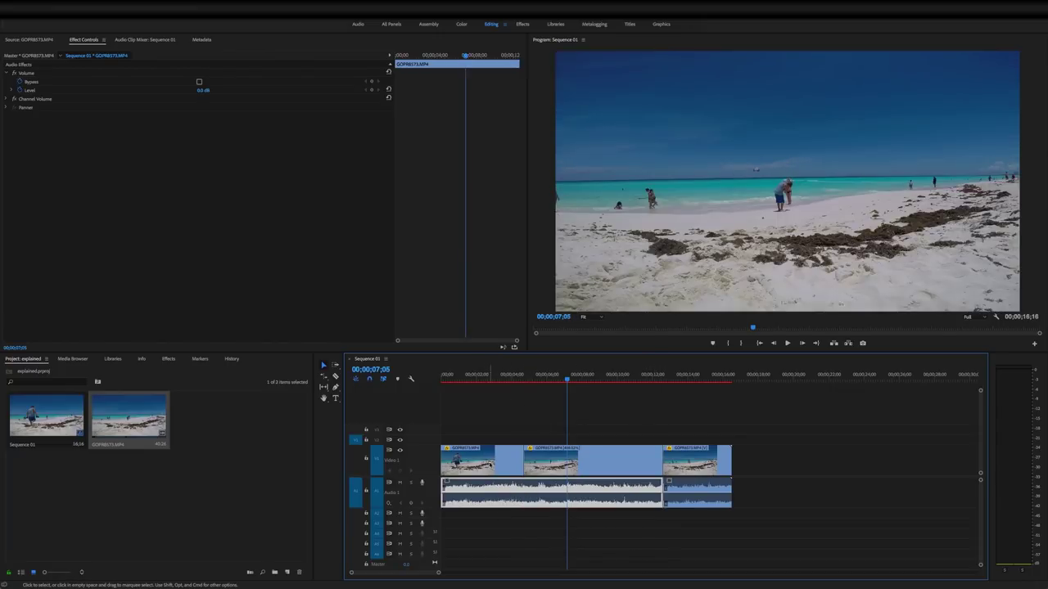
Step: Play the sequence from about 3 seconds to check the extended audio
{"action": "left_click", "coordinate": [478, 464]}
{"action": "left_click", "coordinate": [499, 376]}
{"action": "key", "text": "space"}
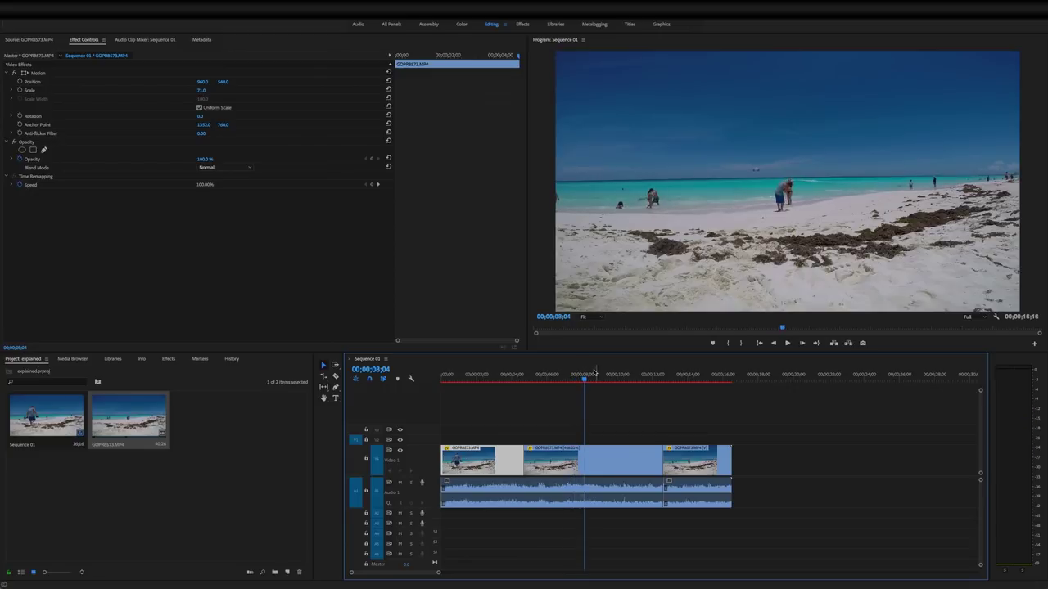
Step: Select all clips in Sequence 01 and render it with Sequence > Render In to Out
{"action": "key", "text": "space"}
{"action": "key", "text": "Home"}
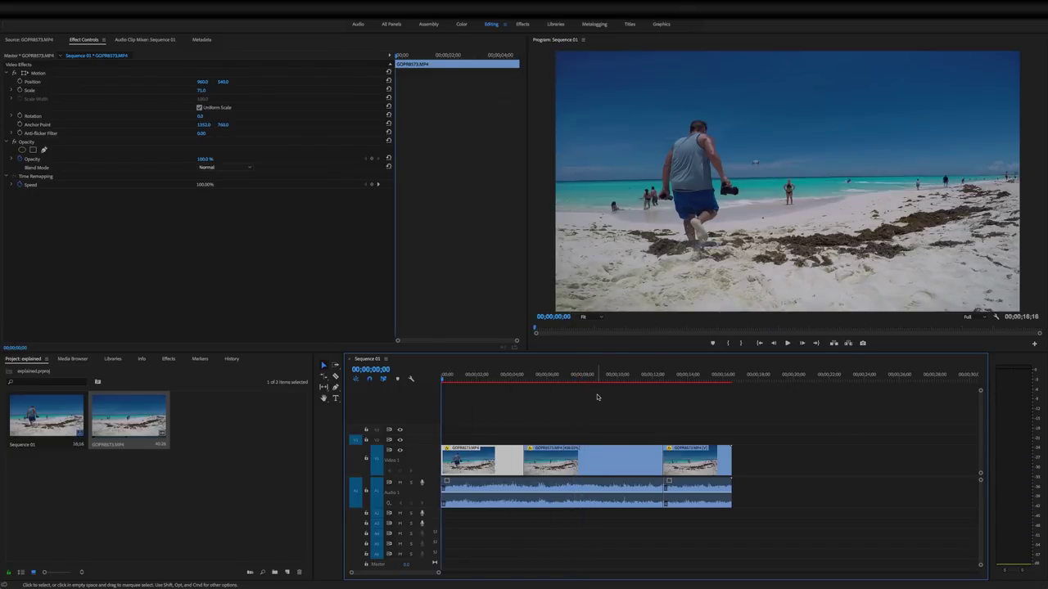
{"action": "key", "text": "super+a"}
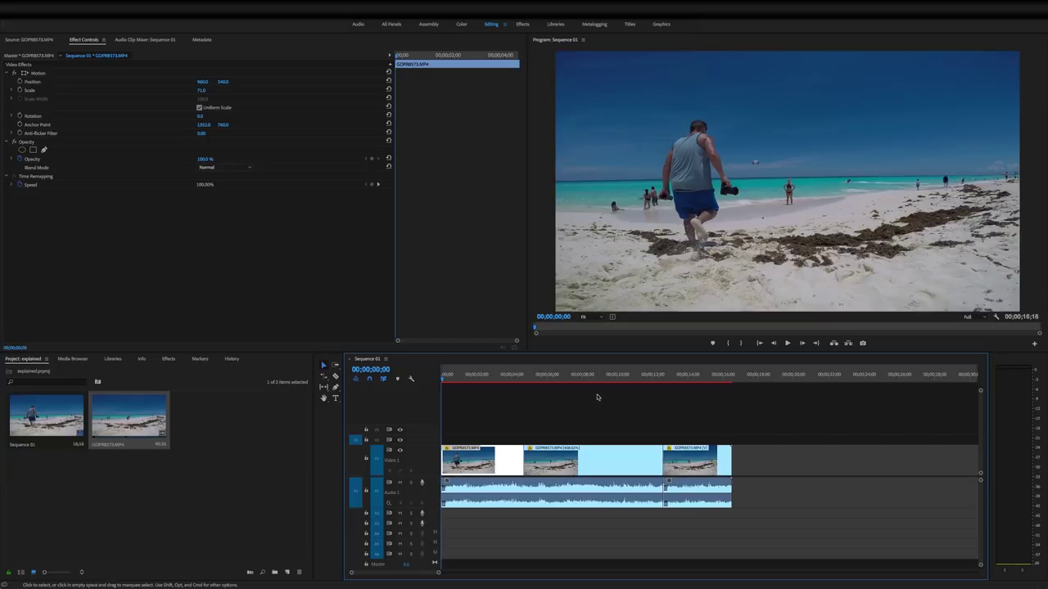
{"action": "left_click_drag", "start_coordinate": [446, 380], "coordinate": [731, 410]}
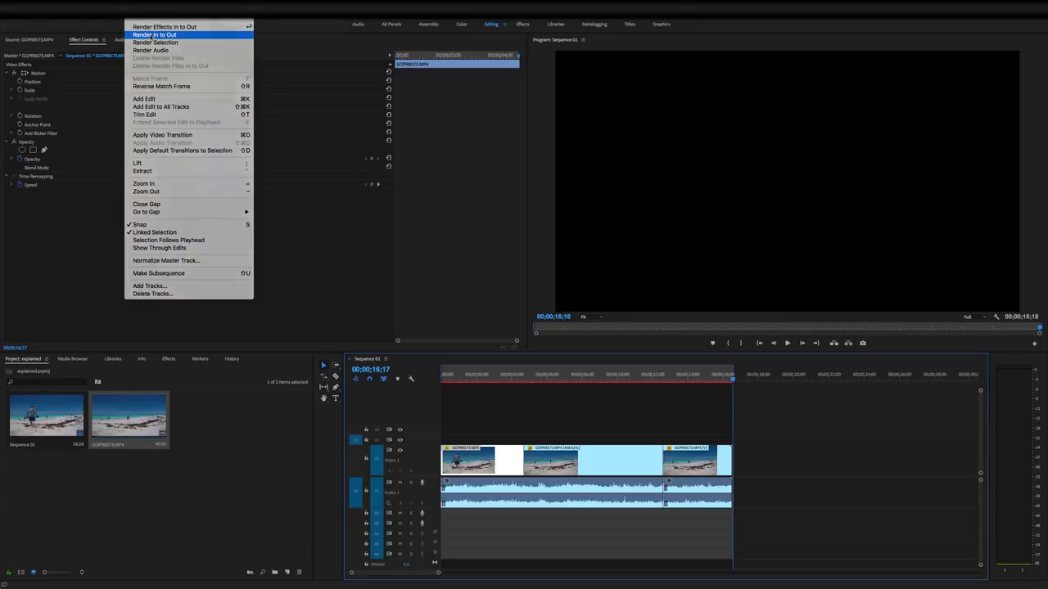
{"action": "left_click", "coordinate": [152, 36]}
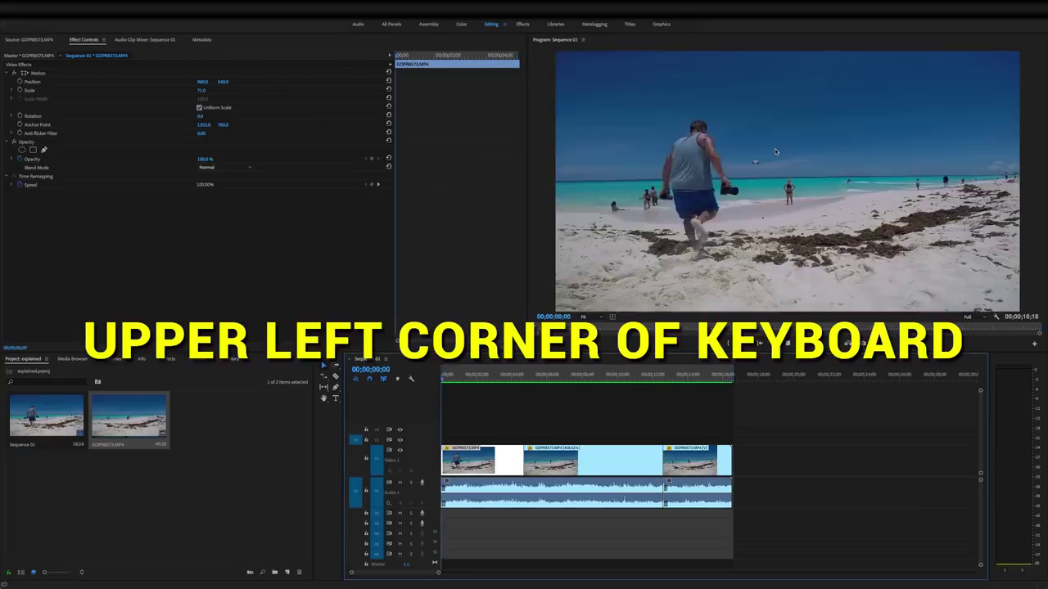
Step: Maximize the Program Monitor to watch the rendered beach sequence full screen
{"action": "key", "text": "grave"}
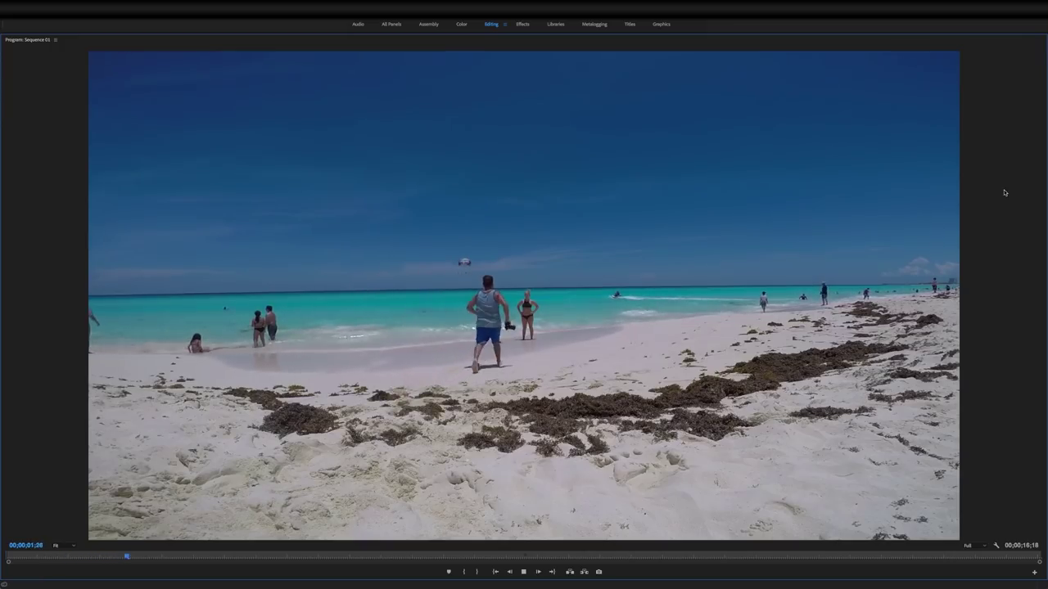